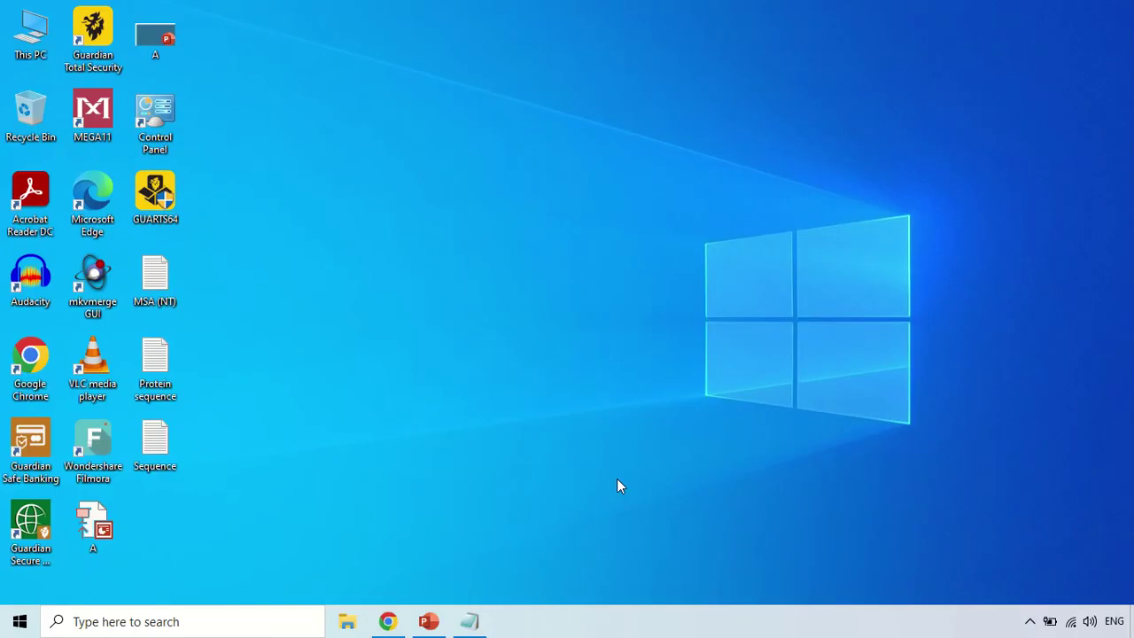
# Switch to Chrome, search Google for "T COFFEE" and open the EMBL-EBI T-Coffee Multiple Sequence Alignment page
pyautogui.click(388, 621)
pyautogui.click(456, 225)
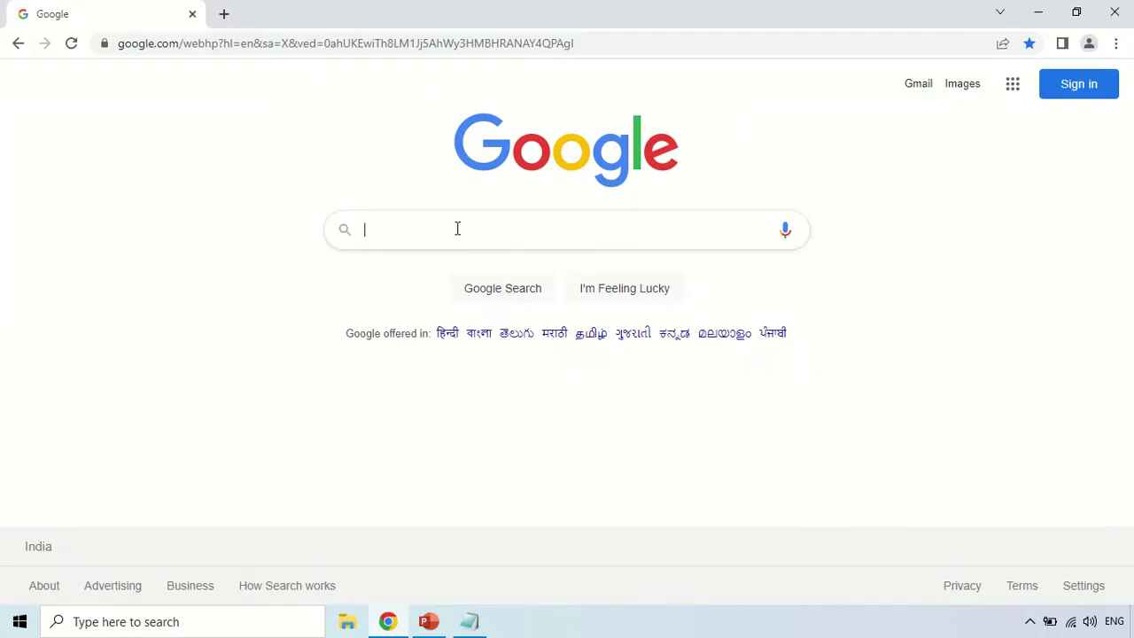
pyautogui.write('T COFFEE')
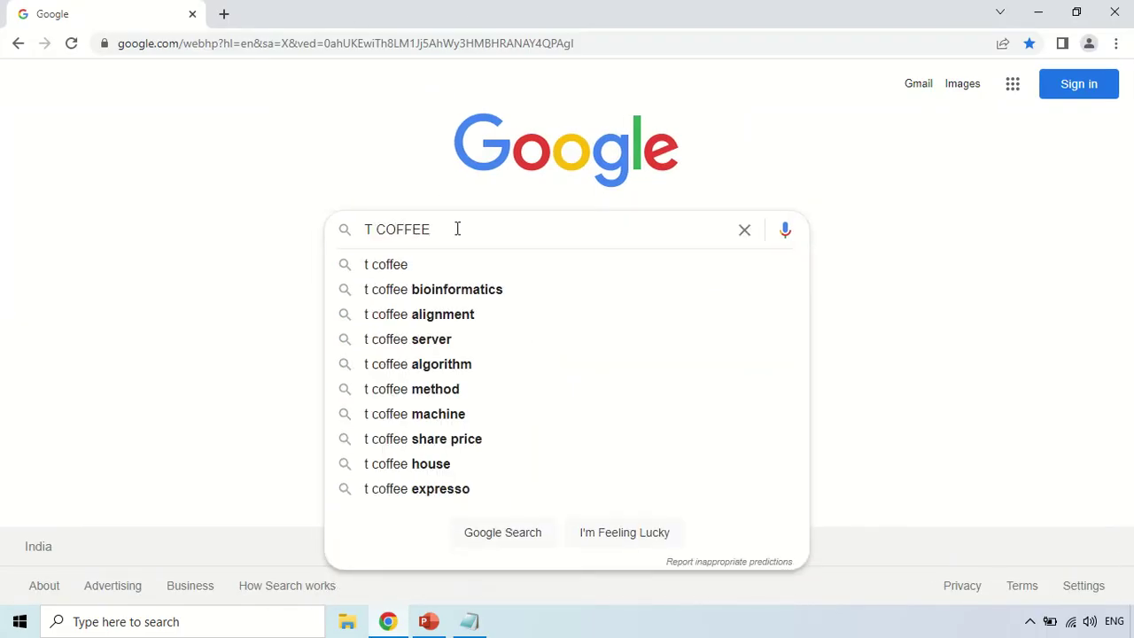
pyautogui.press('Return')
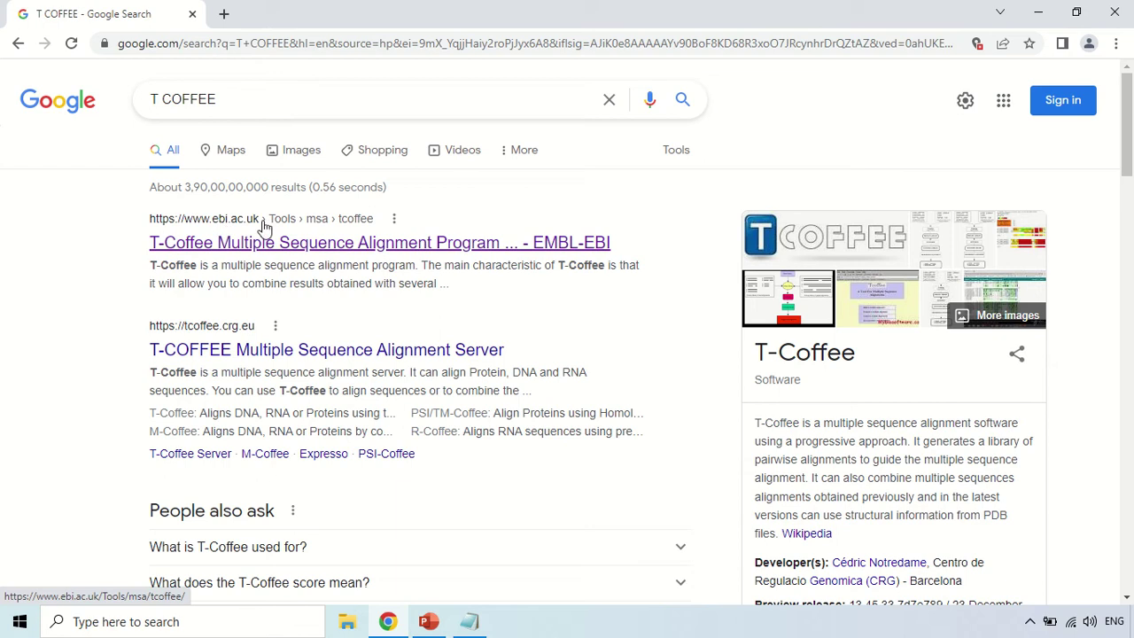
pyautogui.click(306, 245)
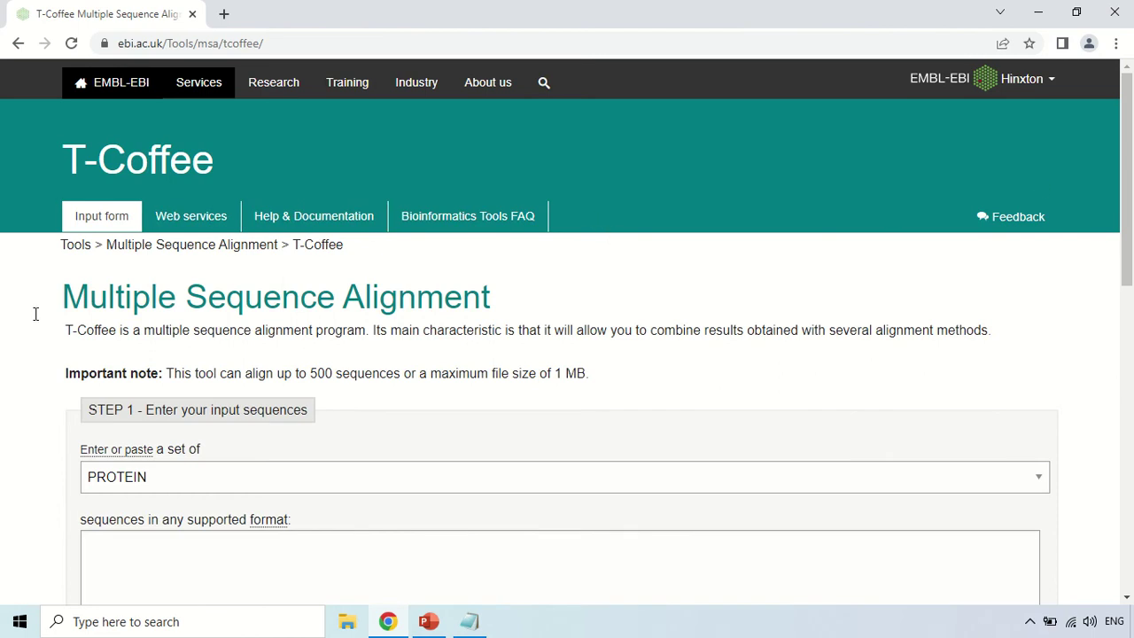
pyautogui.moveTo(144, 331); pyautogui.dragTo(376, 342)
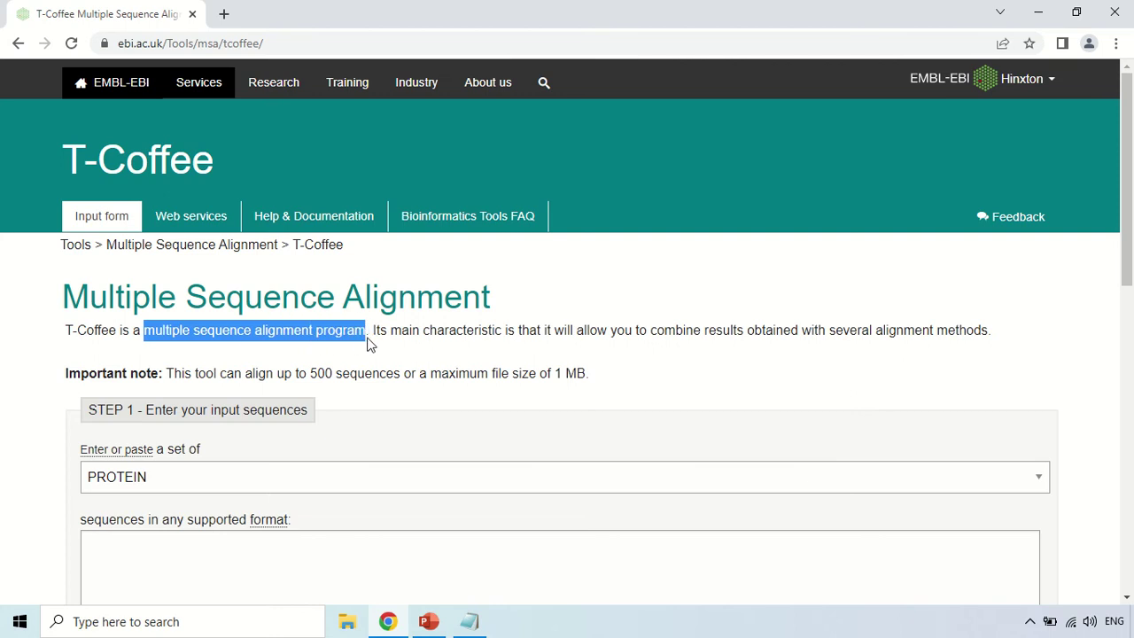
pyautogui.click(458, 286)
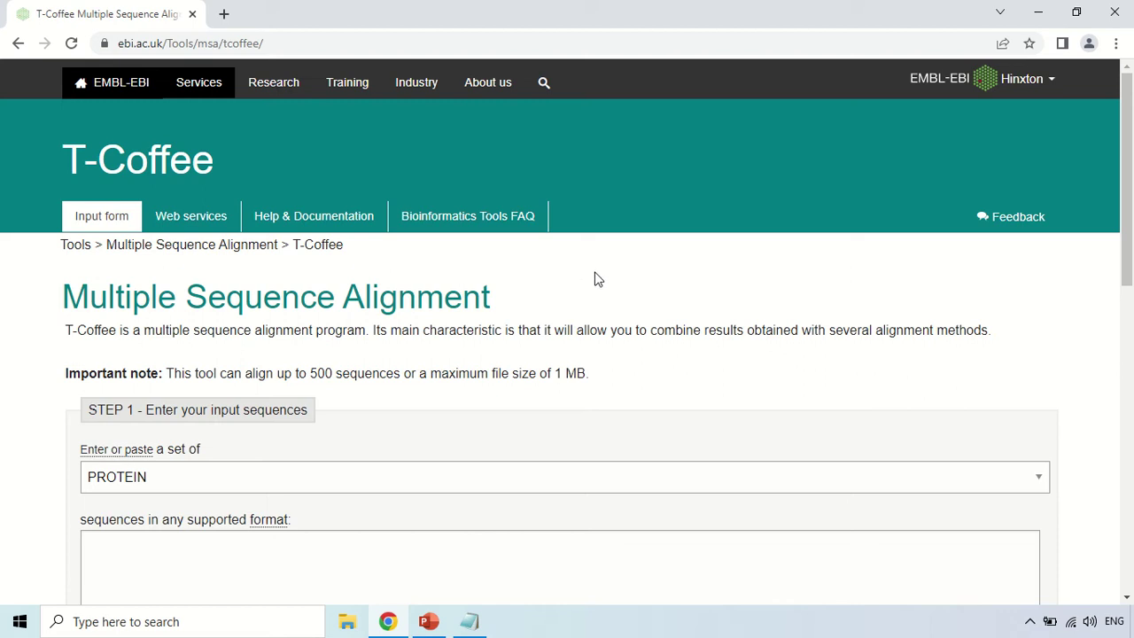
pyautogui.scroll(-1, 598, 280)
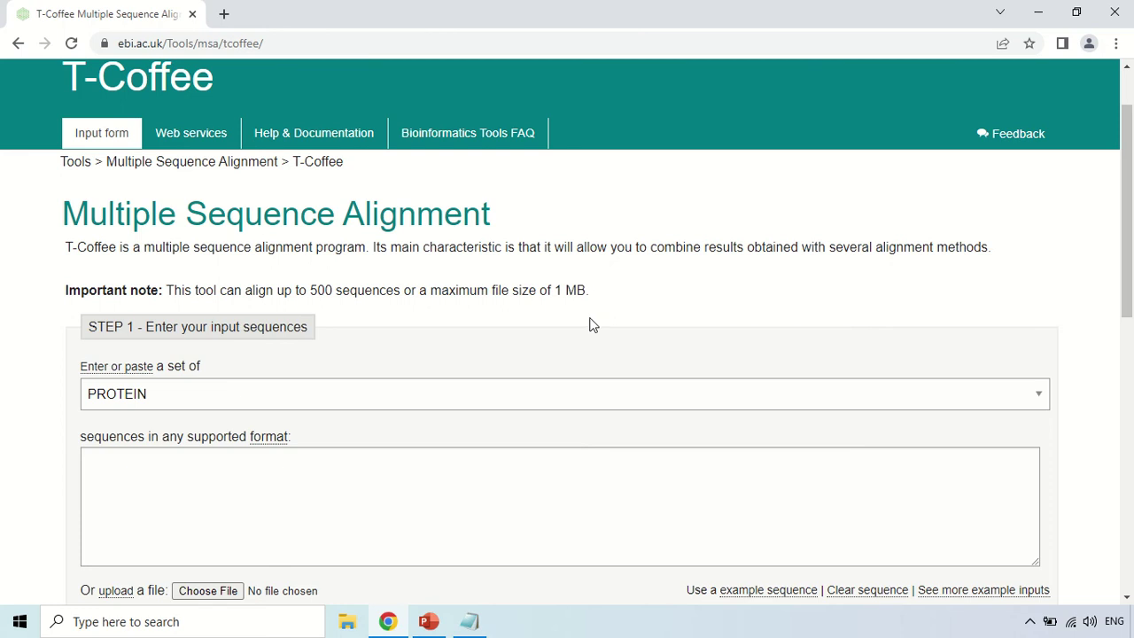
# Switch to the MSA (NT) file in Notepad and copy all of its nucleotide sequences
pyautogui.click(476, 625)
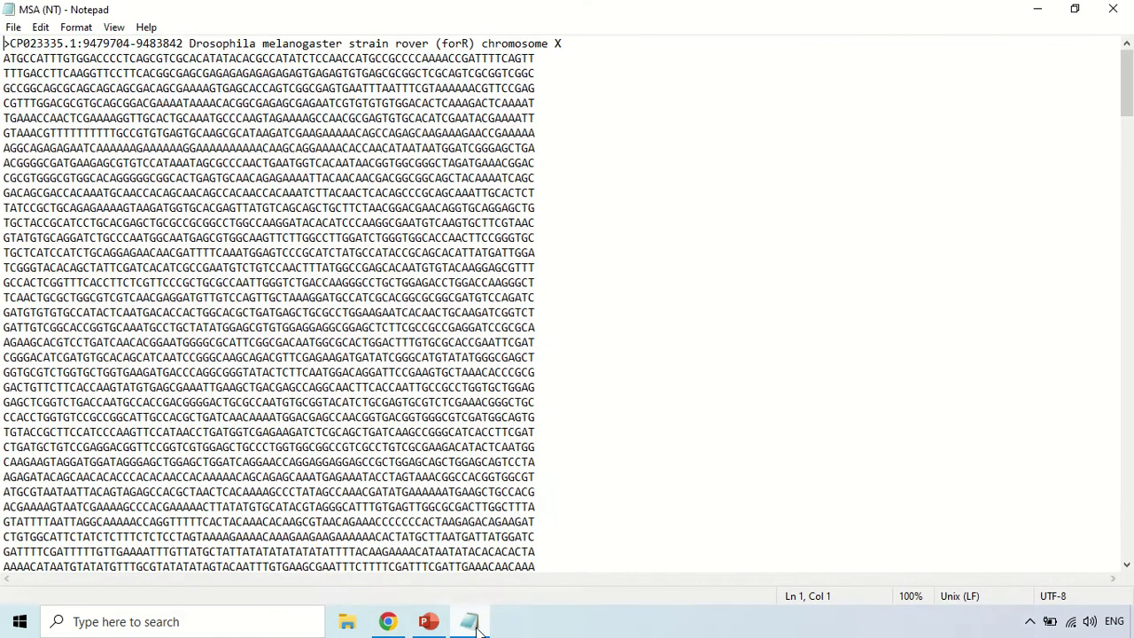
pyautogui.click(474, 387)
pyautogui.hotkey('ctrl', 'a')
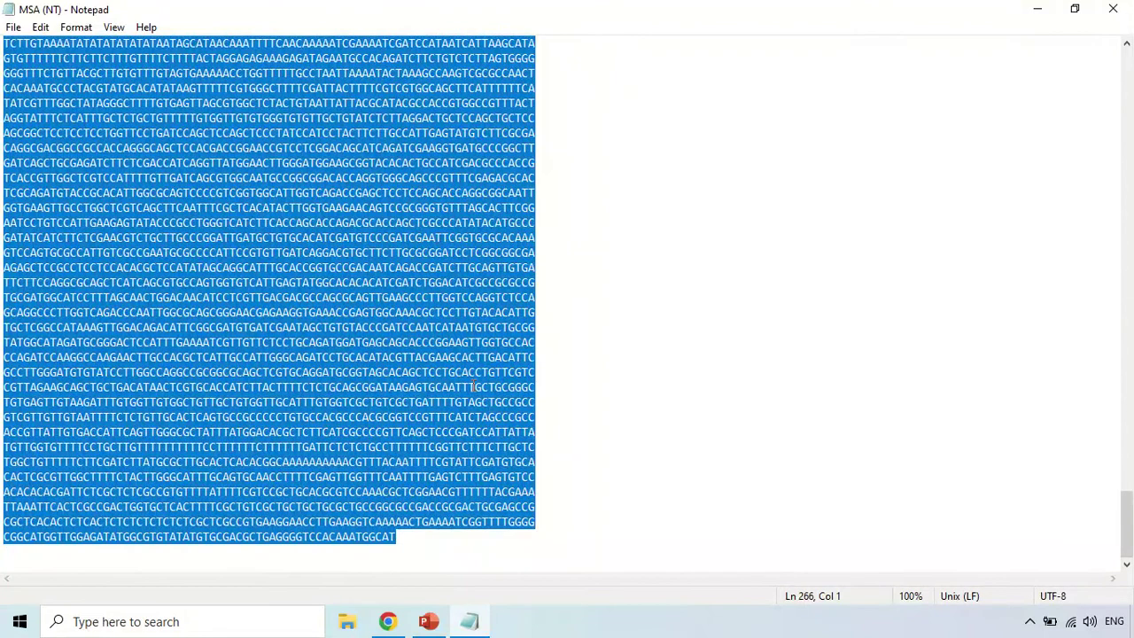
pyautogui.rightClick(393, 166)
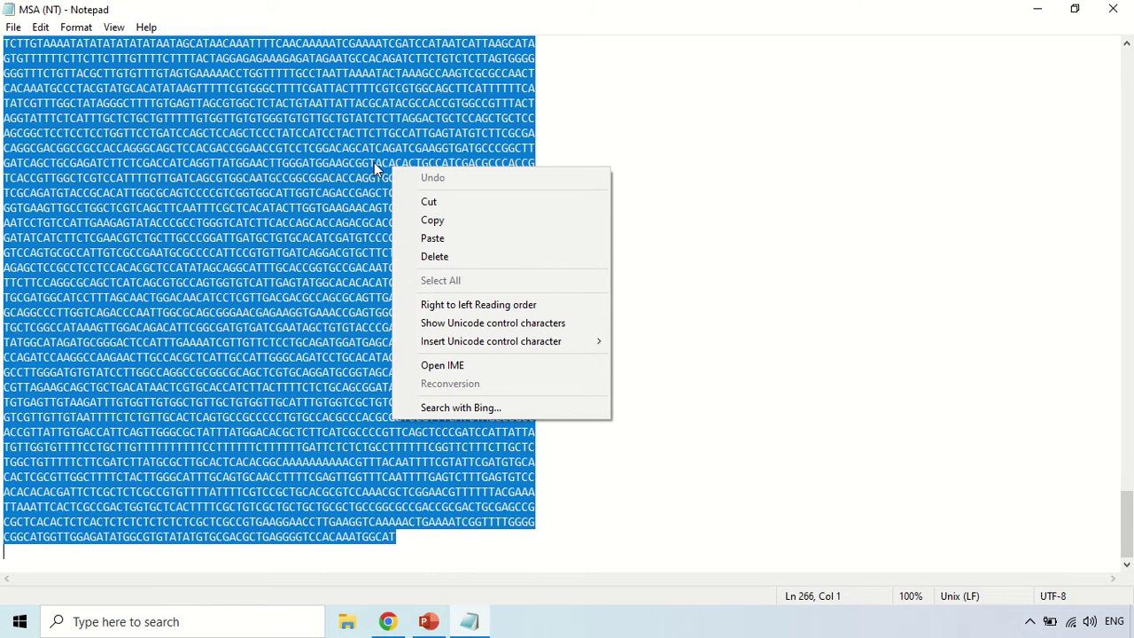
pyautogui.click(362, 166)
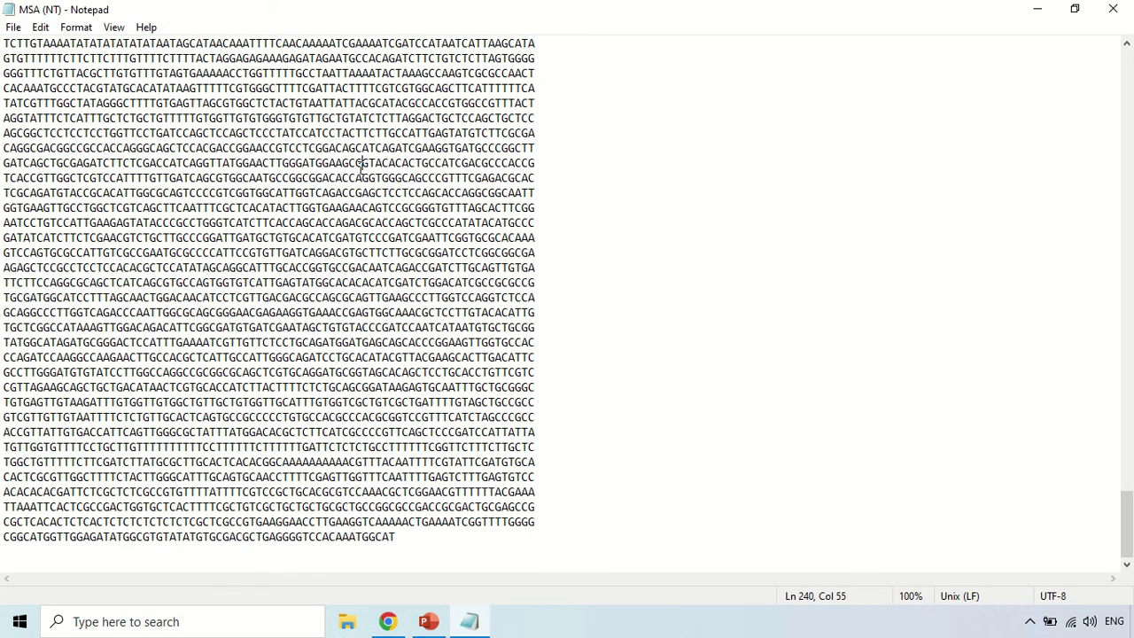
pyautogui.hotkey('ctrl', 'a')
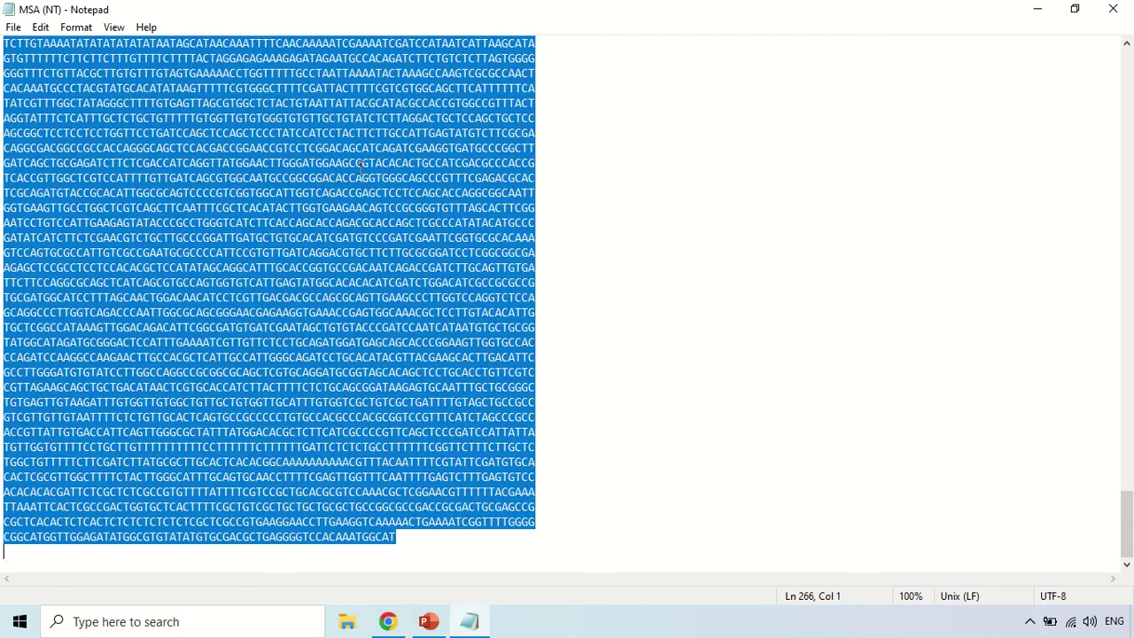
pyautogui.rightClick(359, 167)
pyautogui.click(401, 221)
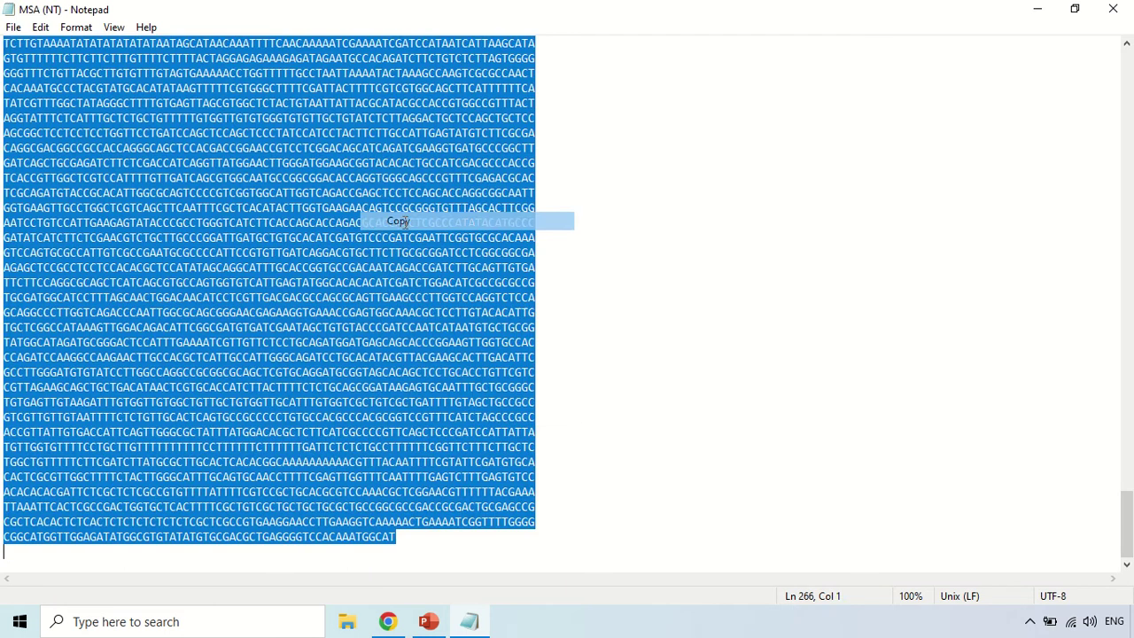
# Return to the T-Coffee form in Chrome and paste the copied sequences into the input sequence box
pyautogui.click(387, 621)
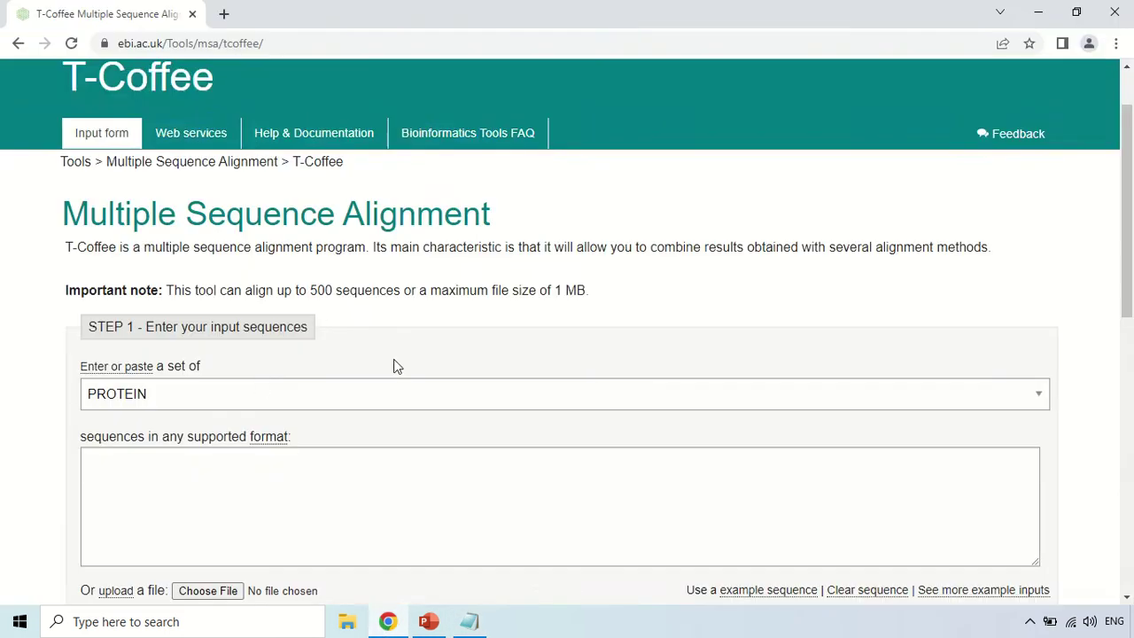
pyautogui.scroll(-2, 430, 357)
pyautogui.click(187, 316)
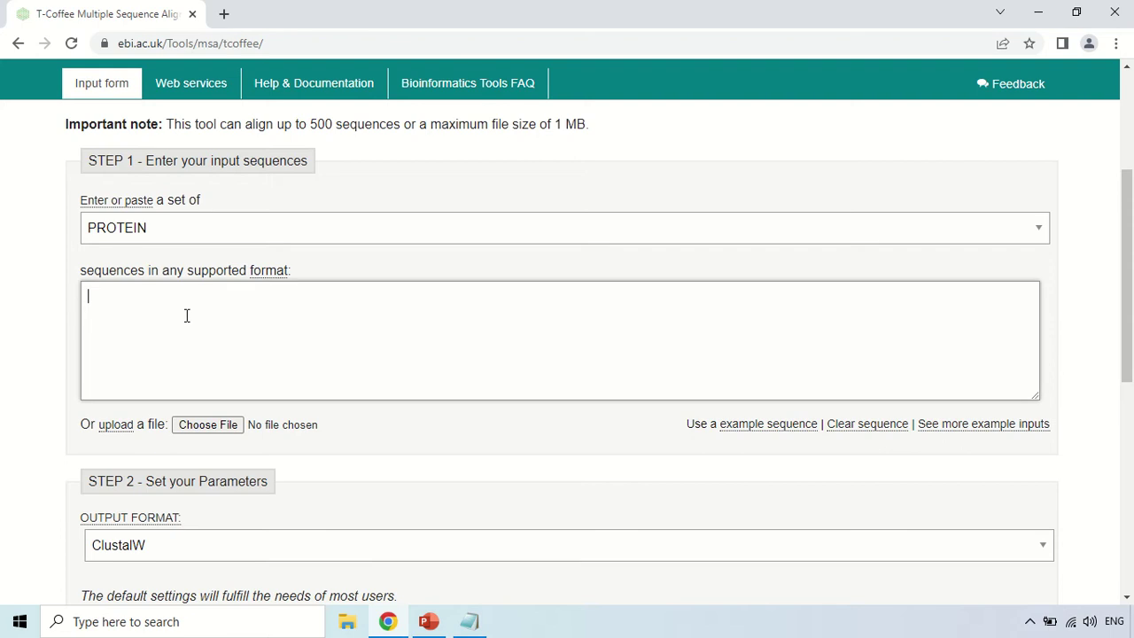
pyautogui.rightClick(186, 316)
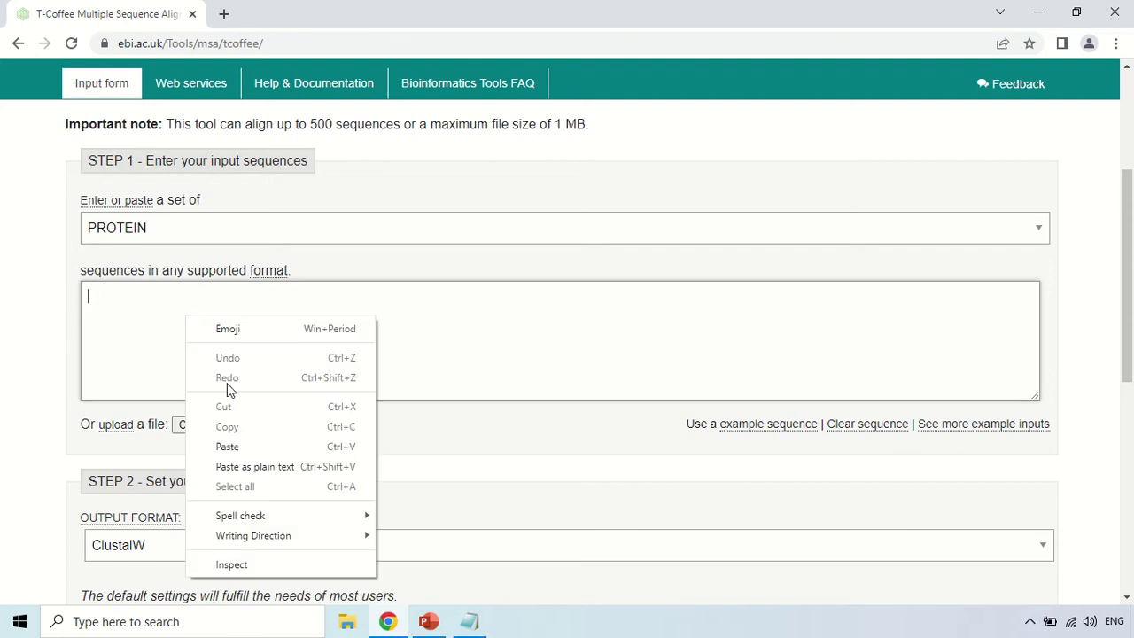
pyautogui.click(227, 447)
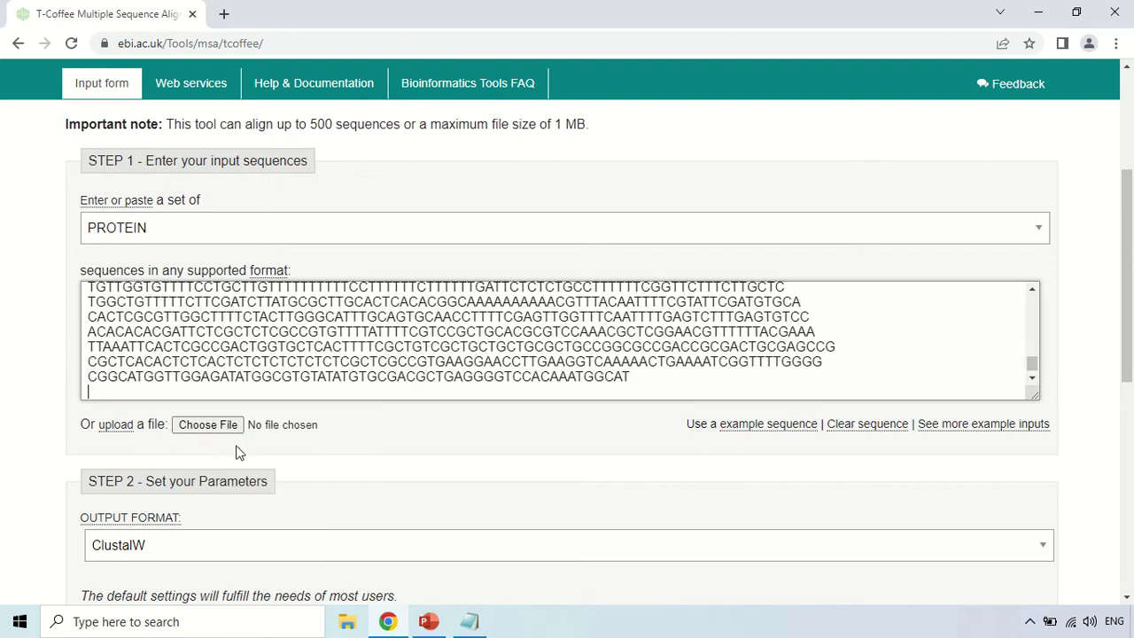
# Set the input sequence type to DNA and the alignment output format to HTML
pyautogui.click(171, 229)
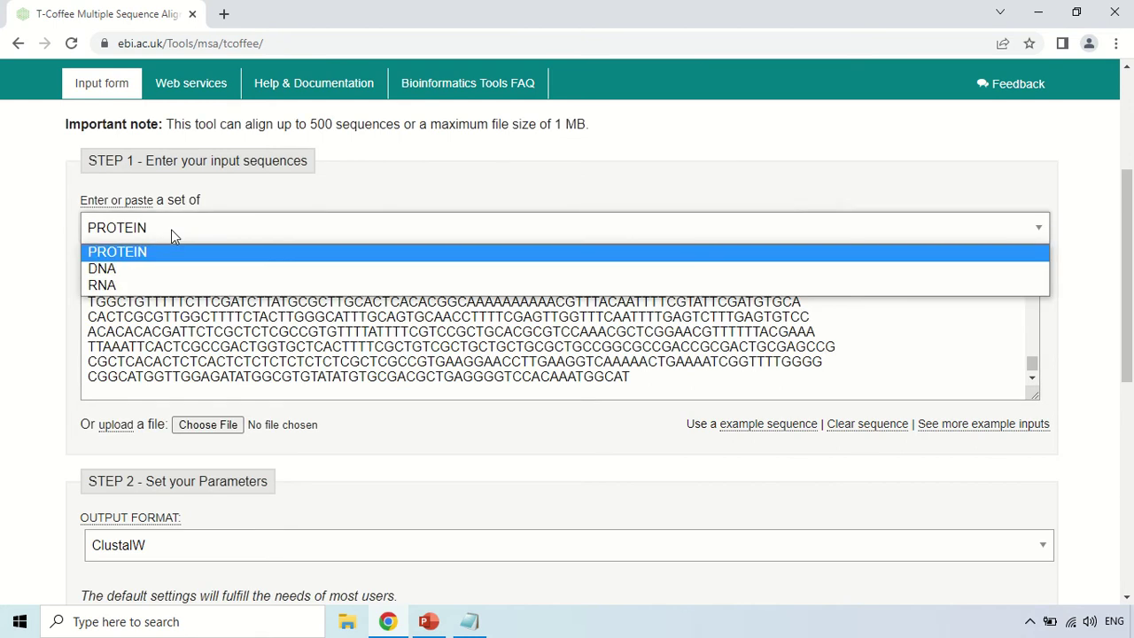
pyautogui.click(132, 268)
pyautogui.scroll(-1, 23, 334)
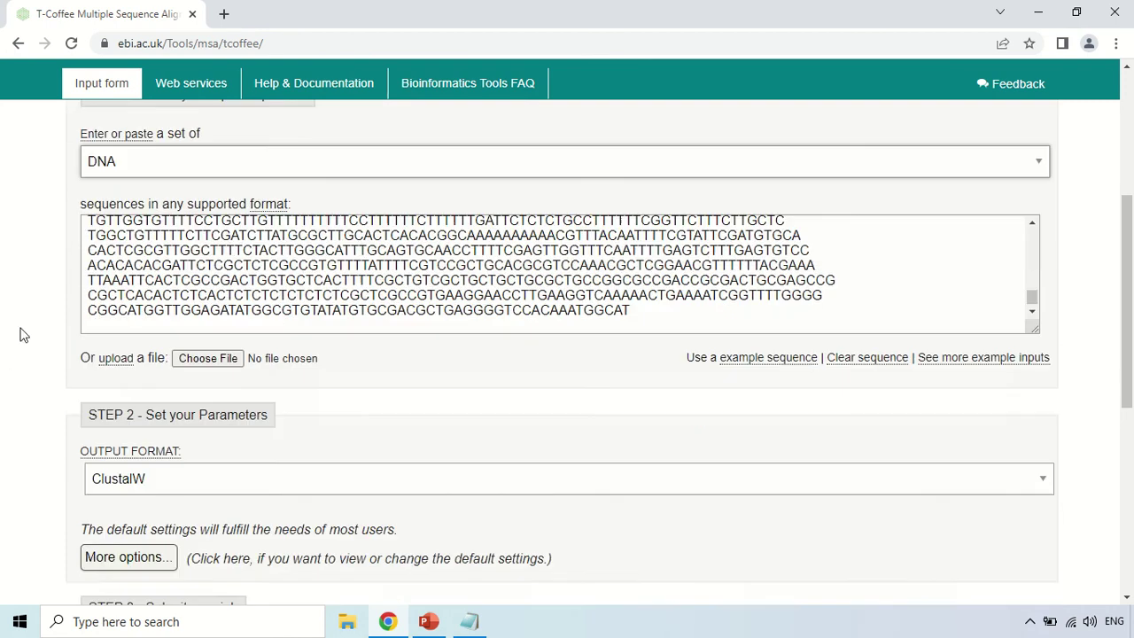
pyautogui.scroll(-2, 23, 334)
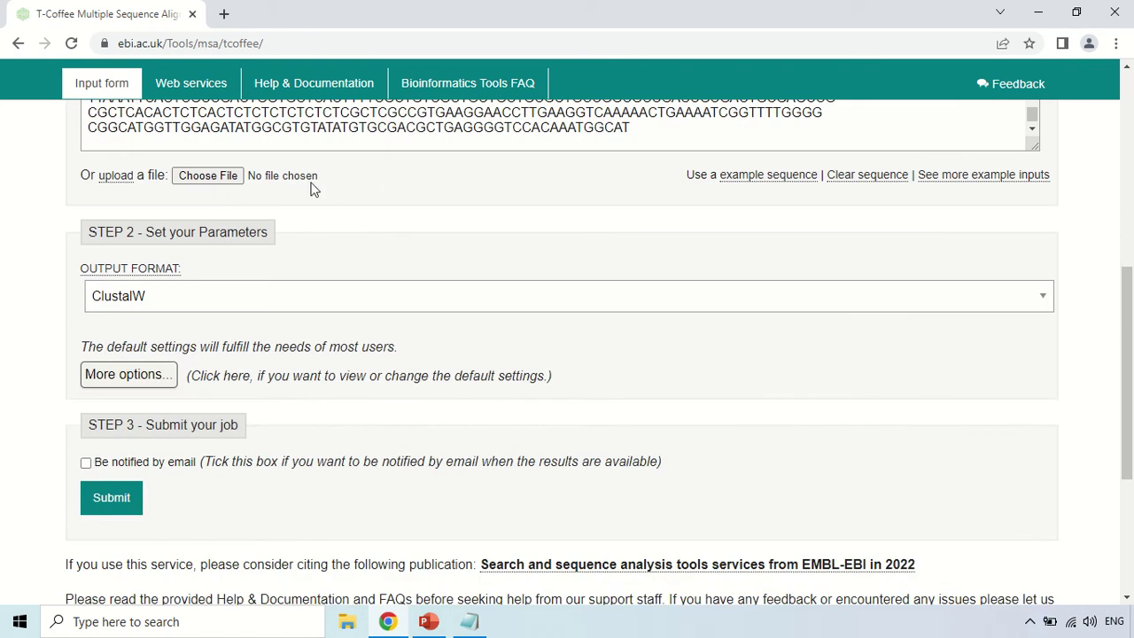
pyautogui.scroll(1, 408, 194)
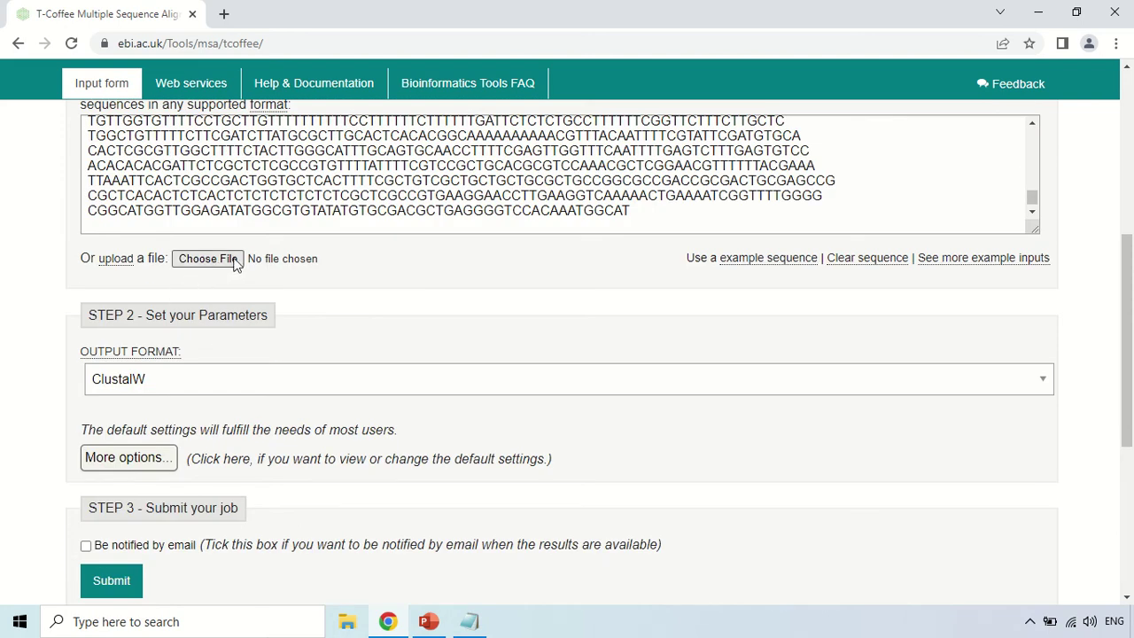
pyautogui.scroll(-1, 372, 256)
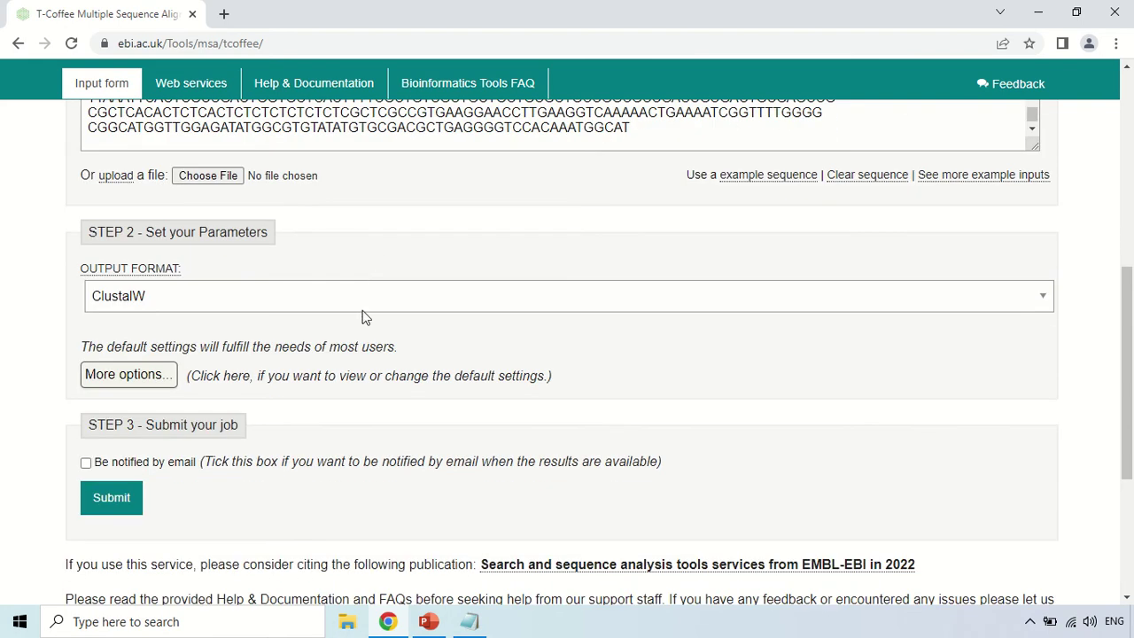
pyautogui.click(225, 299)
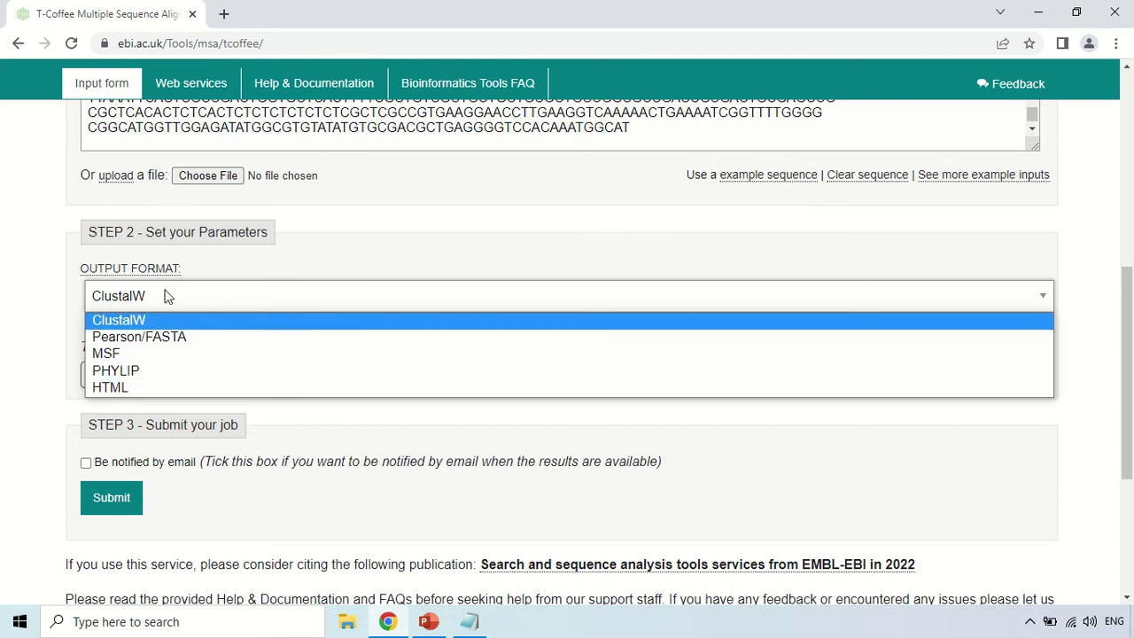
pyautogui.click(114, 392)
# Submit the T-Coffee alignment job with e-mail notification left off
pyautogui.scroll(-1, 455, 319)
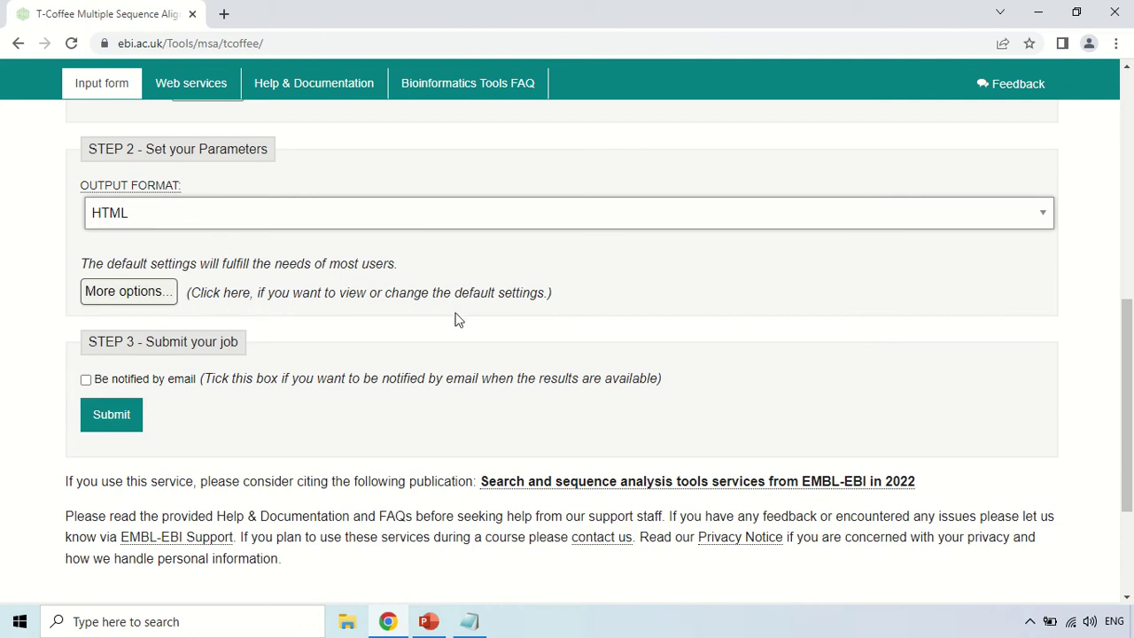
pyautogui.scroll(-1, 455, 316)
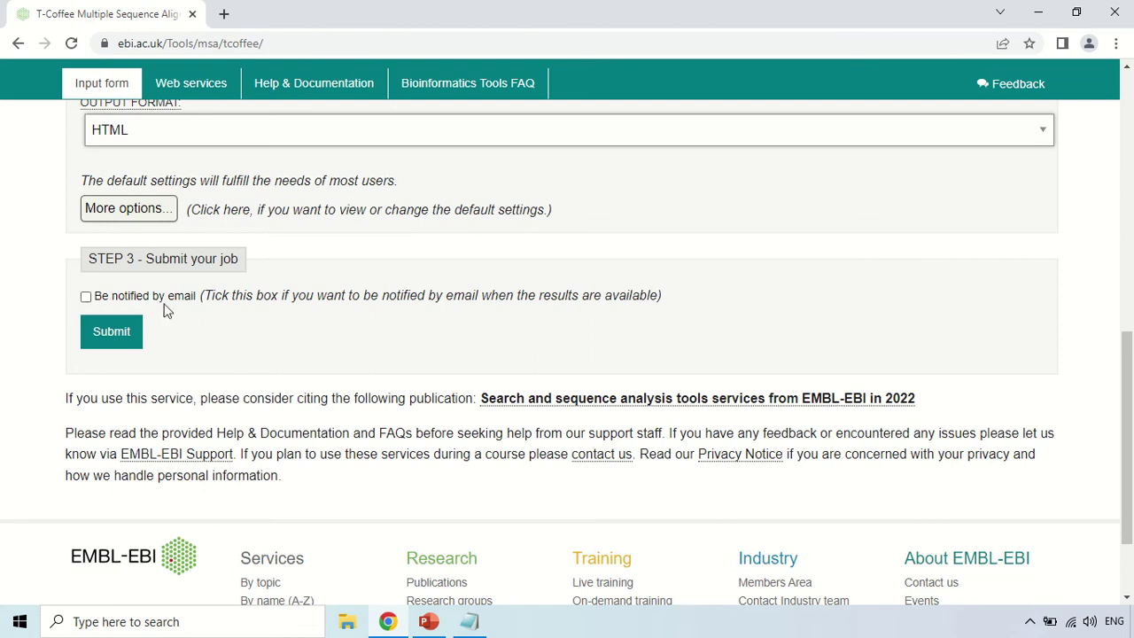
pyautogui.click(86, 298)
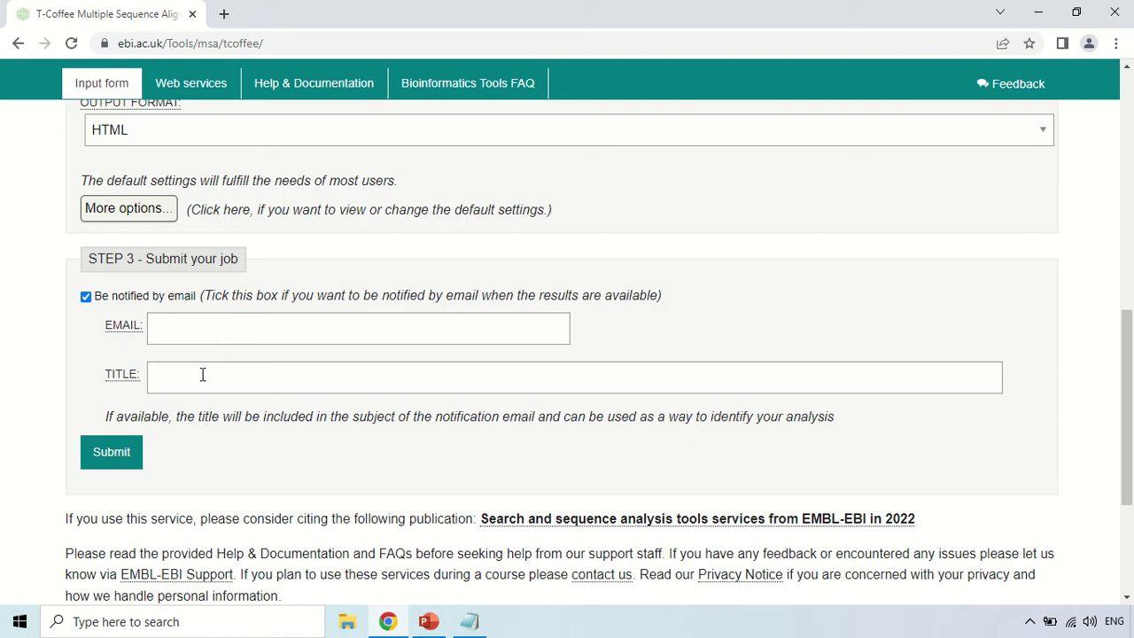
pyautogui.click(86, 298)
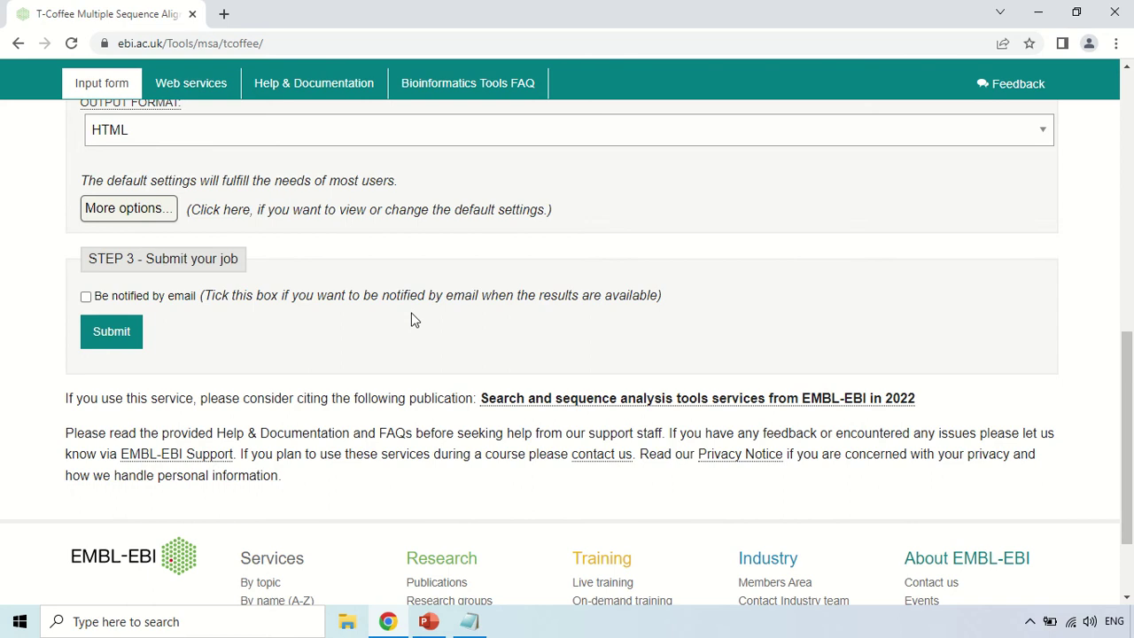
pyautogui.scroll(-1, 412, 315)
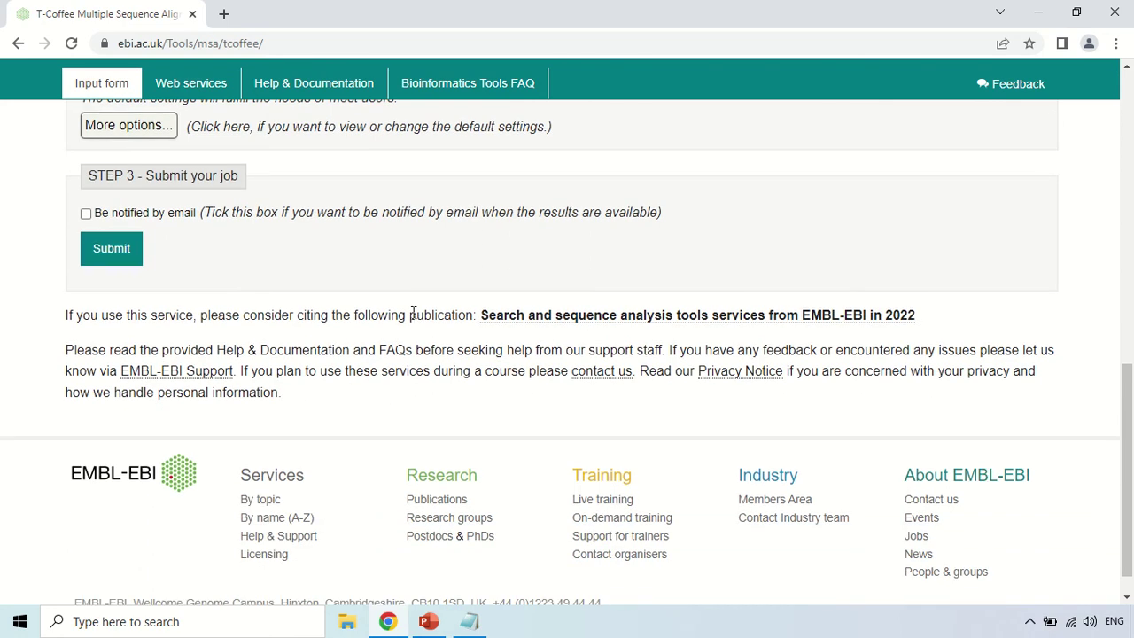
pyautogui.click(115, 253)
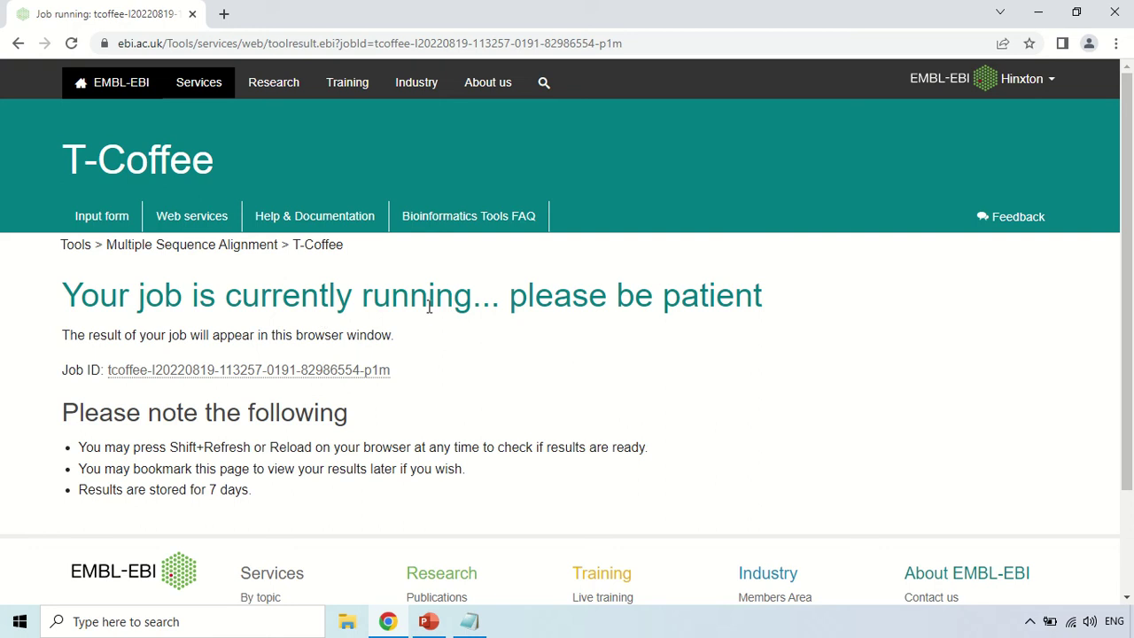
# Highlight the job ID on the running-job page, then clear the selection
pyautogui.scroll(-1, 572, 310)
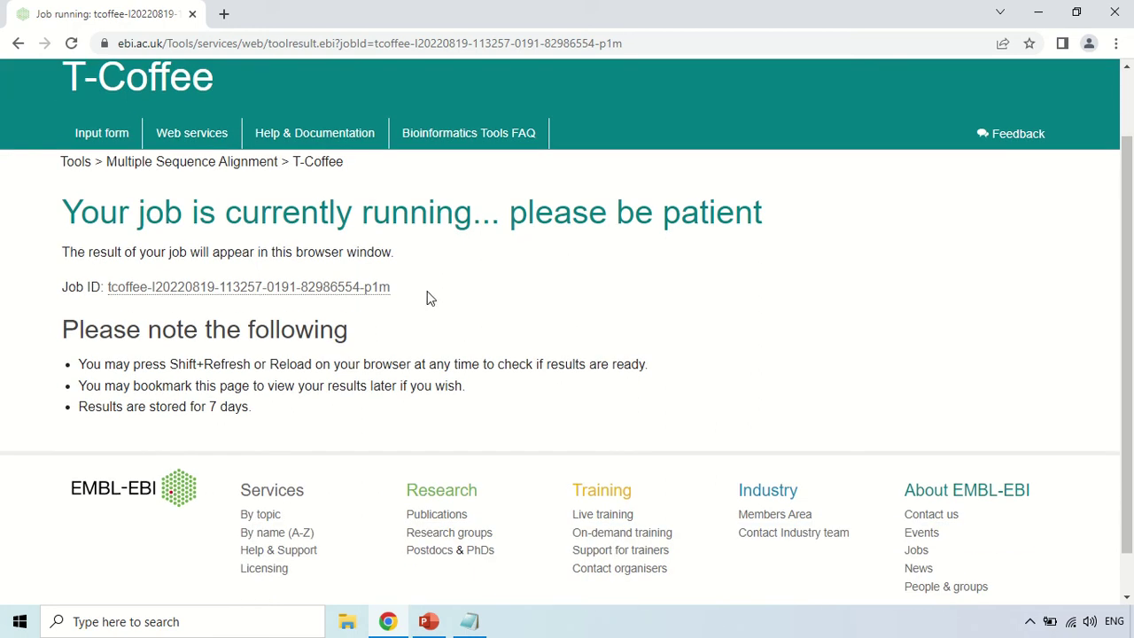
pyautogui.moveTo(257, 312); pyautogui.dragTo(133, 294)
pyautogui.moveTo(391, 288); pyautogui.dragTo(104, 289)
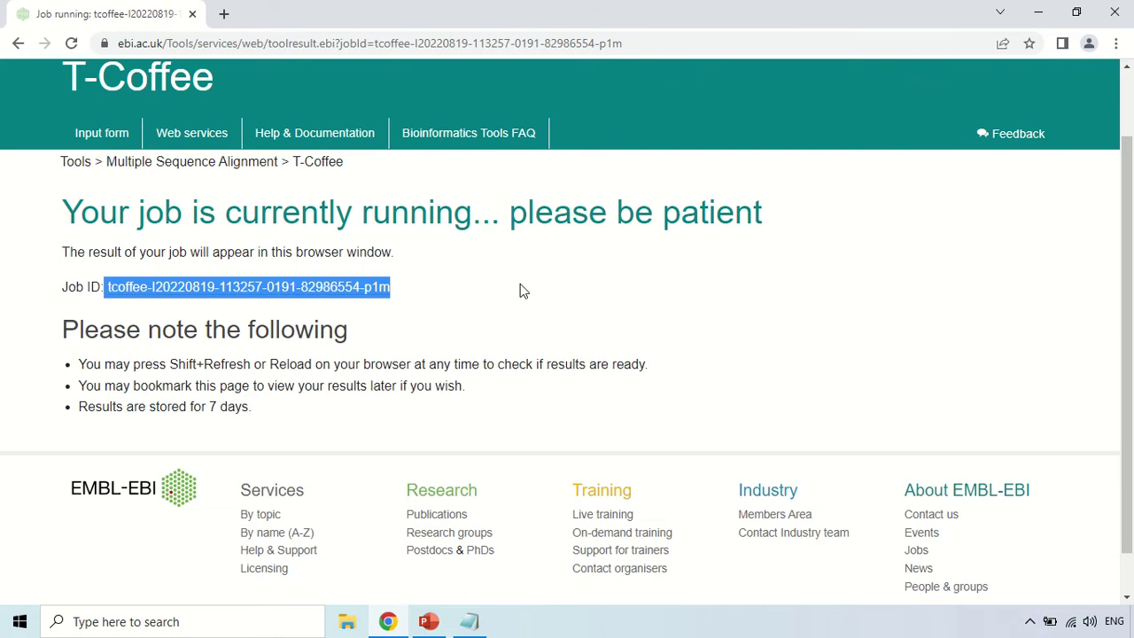
pyautogui.click(255, 383)
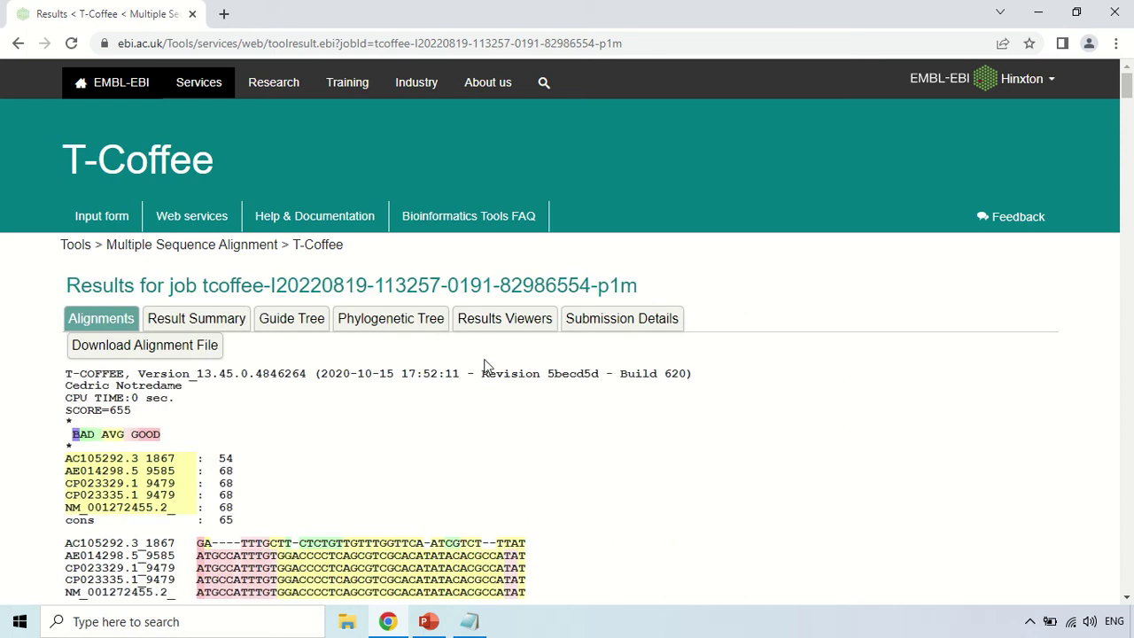
# Highlight the T-COFFEE program name and then the version number in the alignment header
pyautogui.scroll(-1, 479, 362)
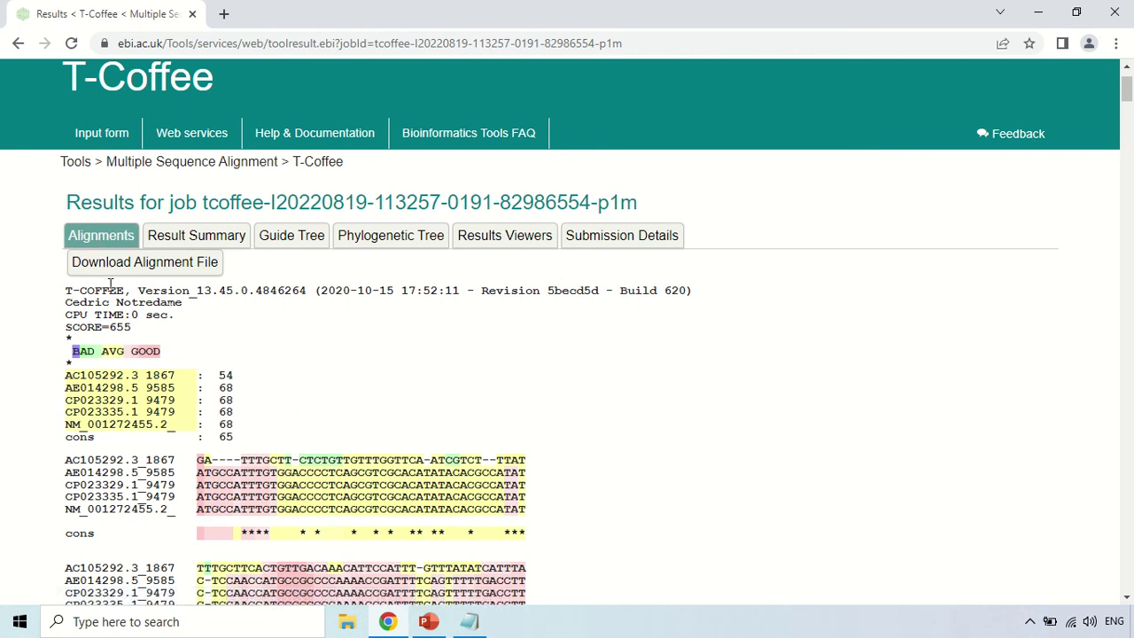
pyautogui.scroll(-1, 31, 270)
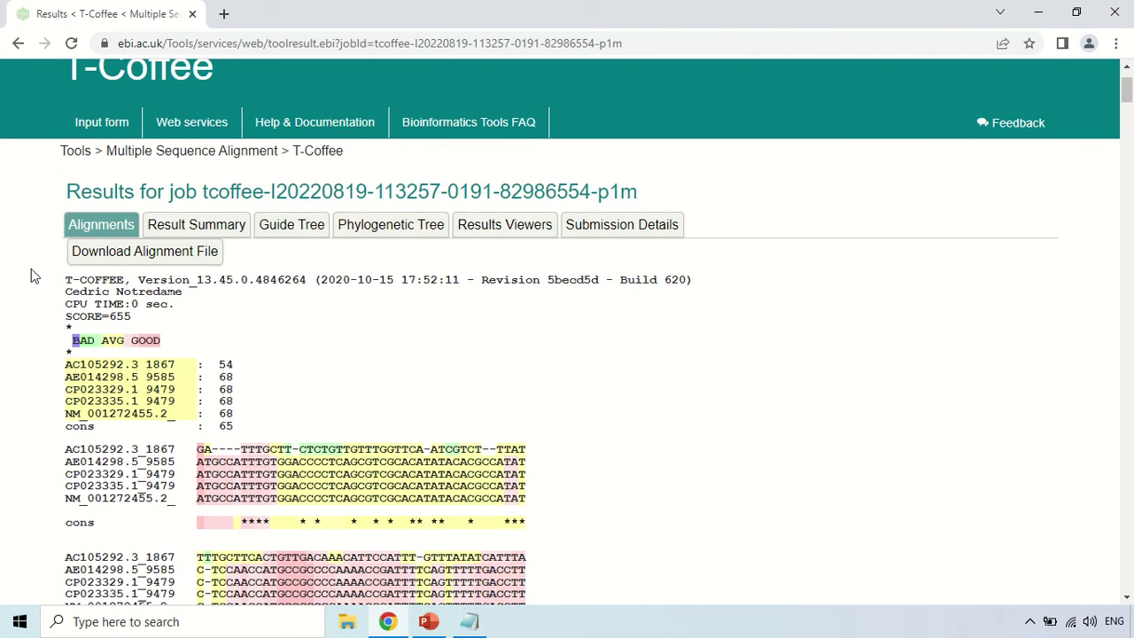
pyautogui.moveTo(65, 208); pyautogui.dragTo(128, 207)
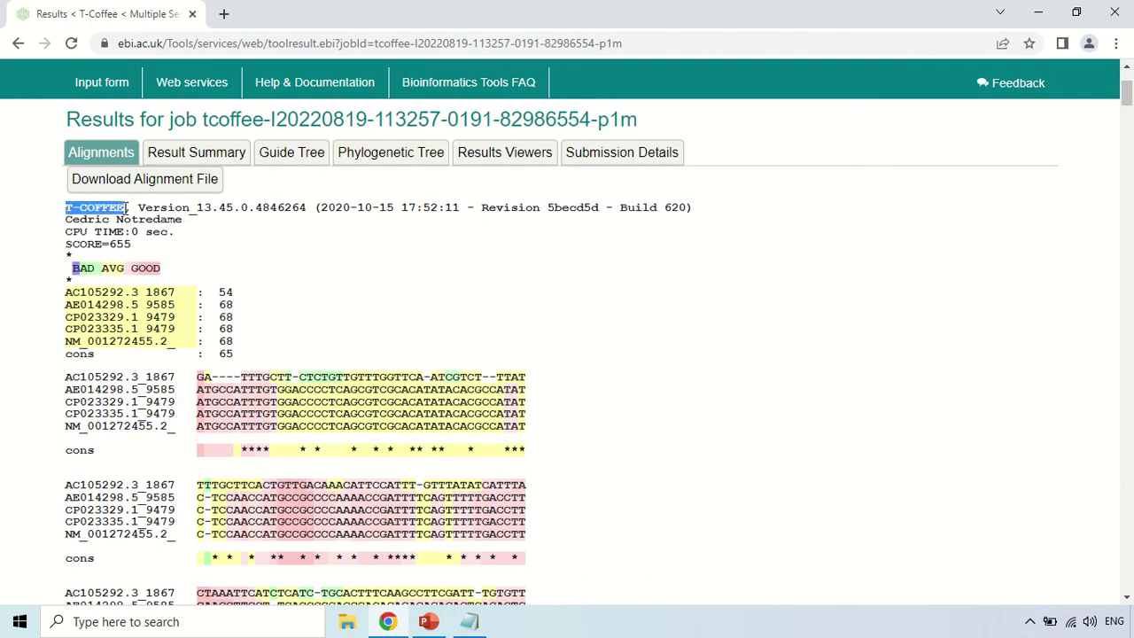
pyautogui.click(213, 238)
pyautogui.moveTo(138, 208); pyautogui.dragTo(242, 207)
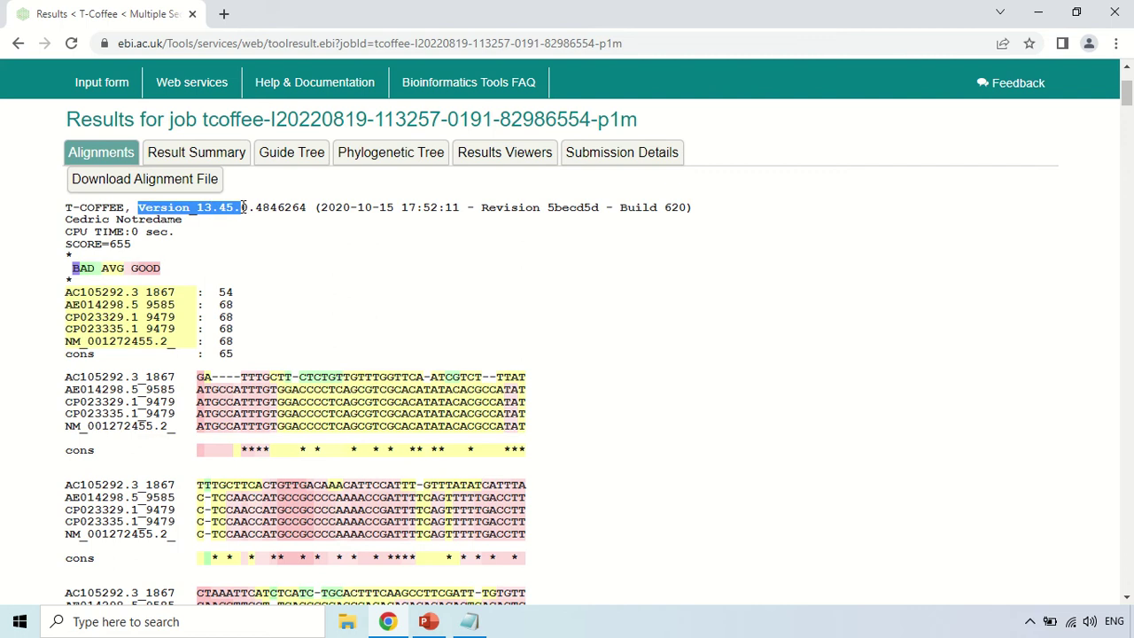
pyautogui.click(321, 271)
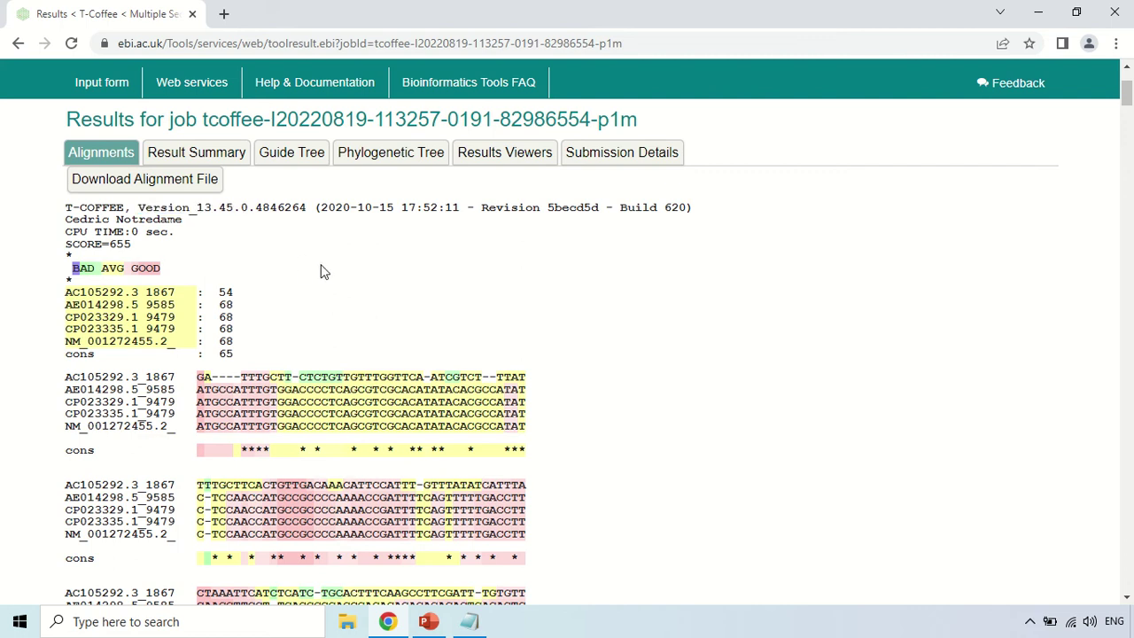
# Highlight the whole BAD AVG GOOD colour legend, then GOOD, AVG and BAD one at a time
pyautogui.scroll(-1, 322, 271)
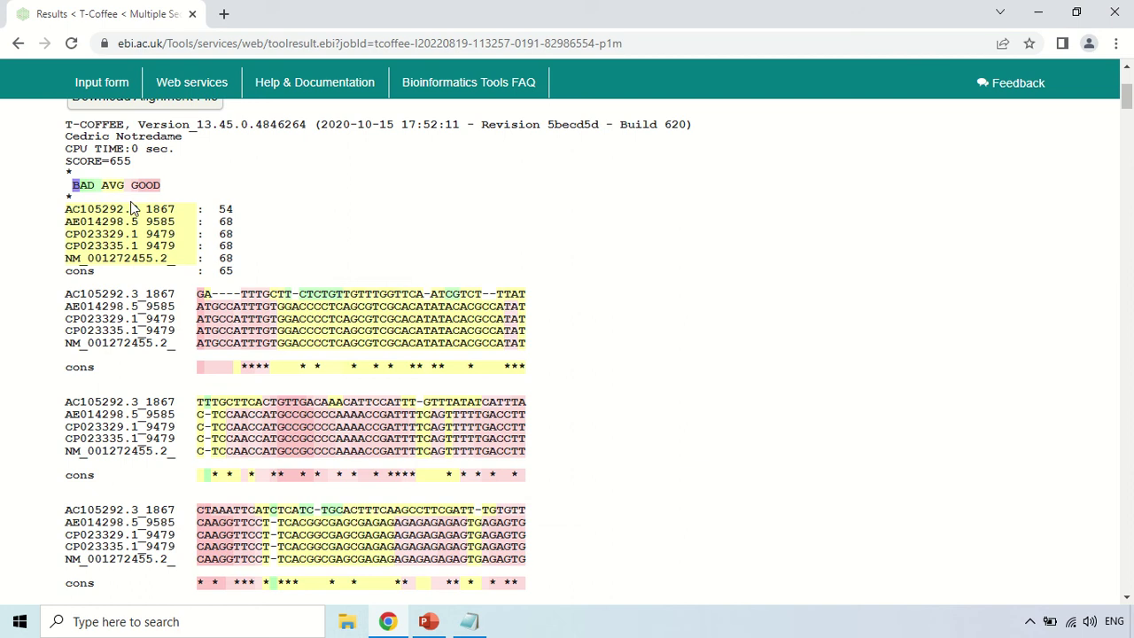
pyautogui.moveTo(73, 188); pyautogui.dragTo(173, 193)
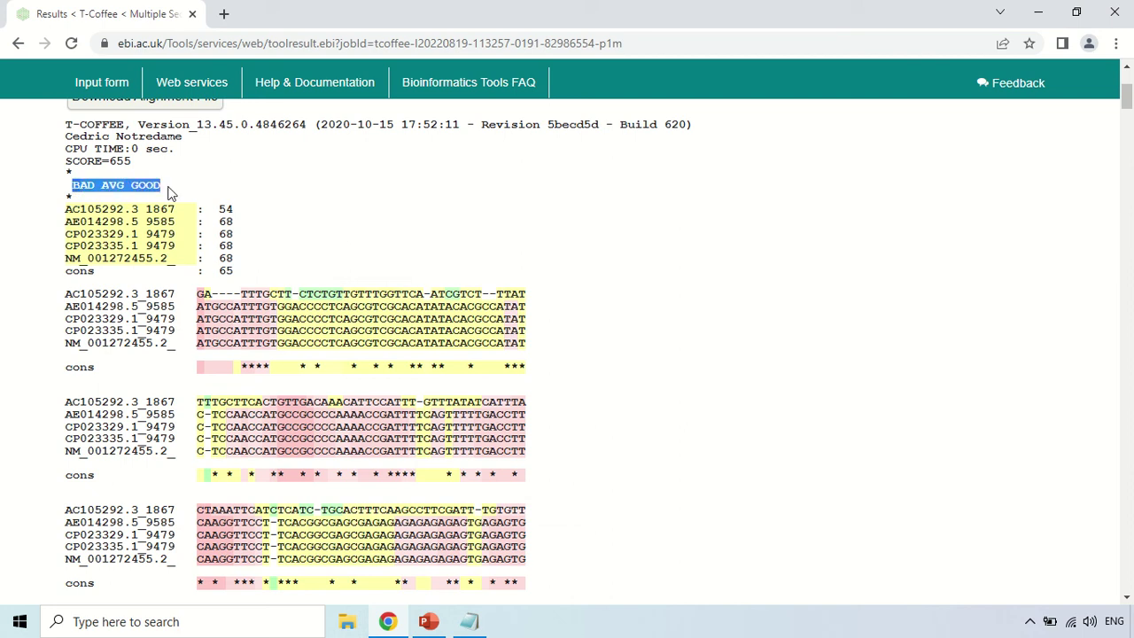
pyautogui.click(328, 206)
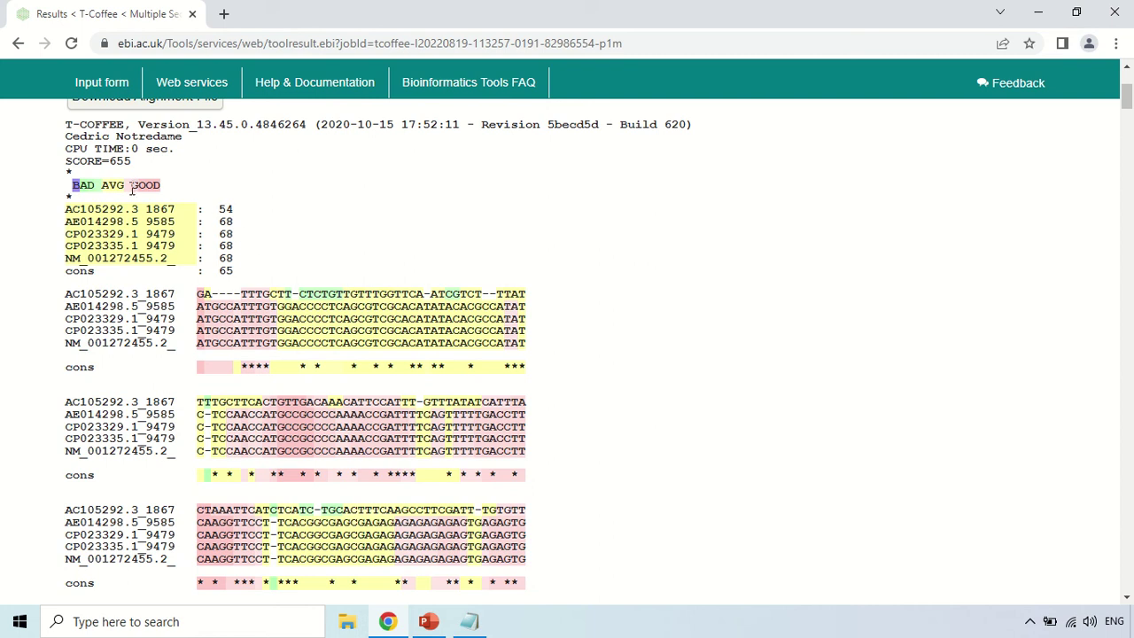
pyautogui.moveTo(133, 188); pyautogui.dragTo(189, 198)
pyautogui.click(238, 204)
pyautogui.moveTo(123, 187); pyautogui.dragTo(103, 190)
pyautogui.click(303, 195)
pyautogui.moveTo(97, 186); pyautogui.dragTo(74, 187)
pyautogui.click(450, 212)
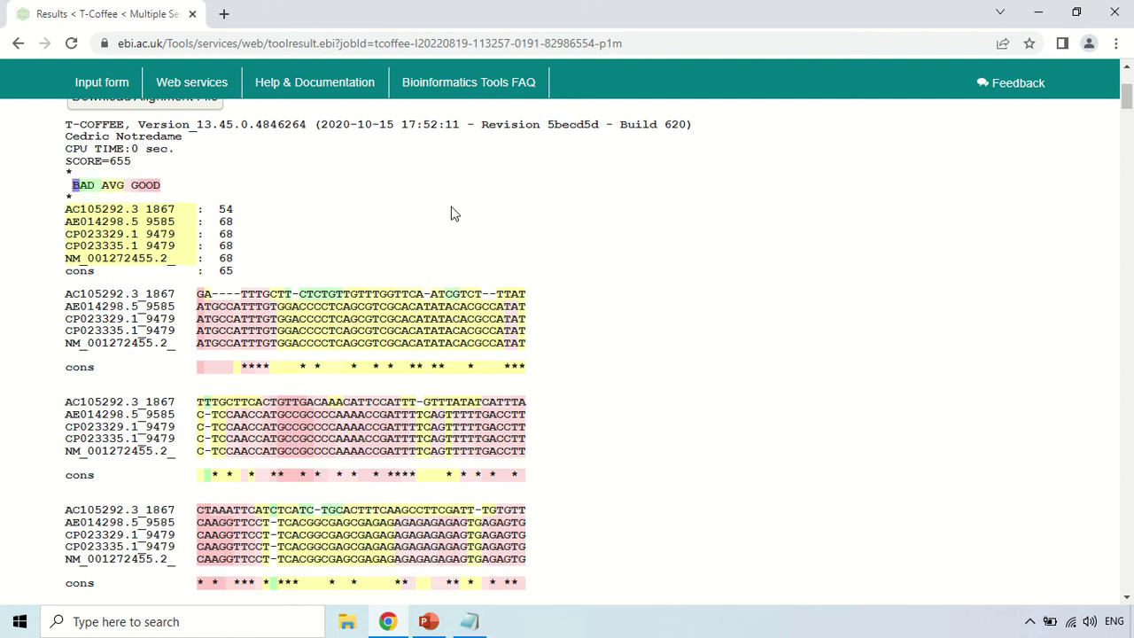
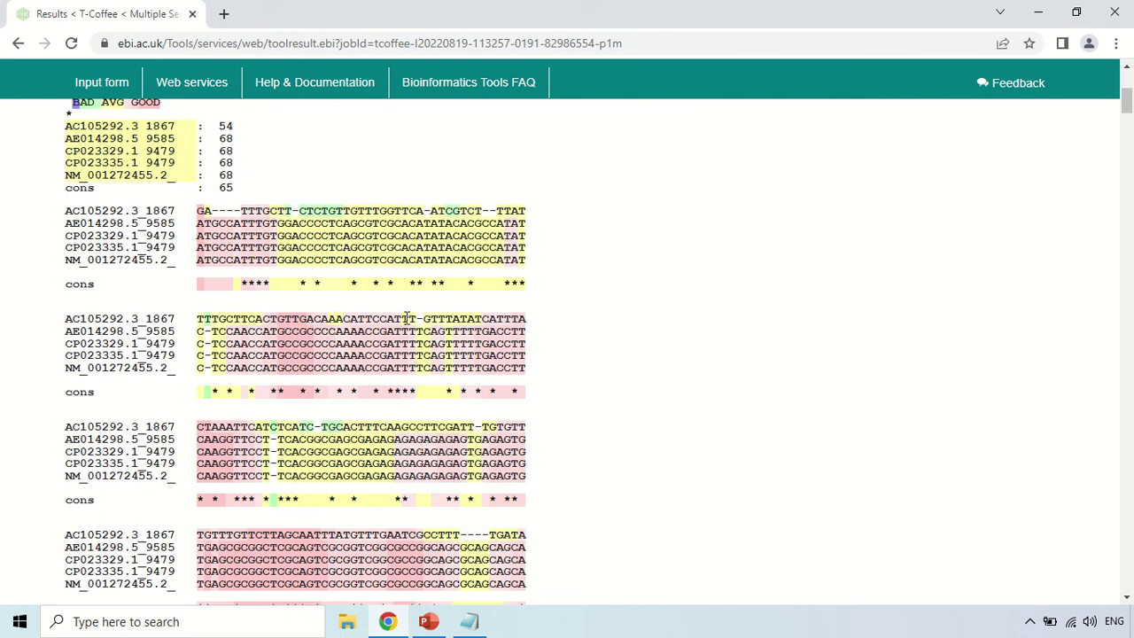
# Enlarge the page and highlight the asterisks in the cons row of the first alignment block
pyautogui.hotkey('ctrl', '+')
pyautogui.hotkey('ctrl', '+')
pyautogui.hotkey('ctrl', '+')
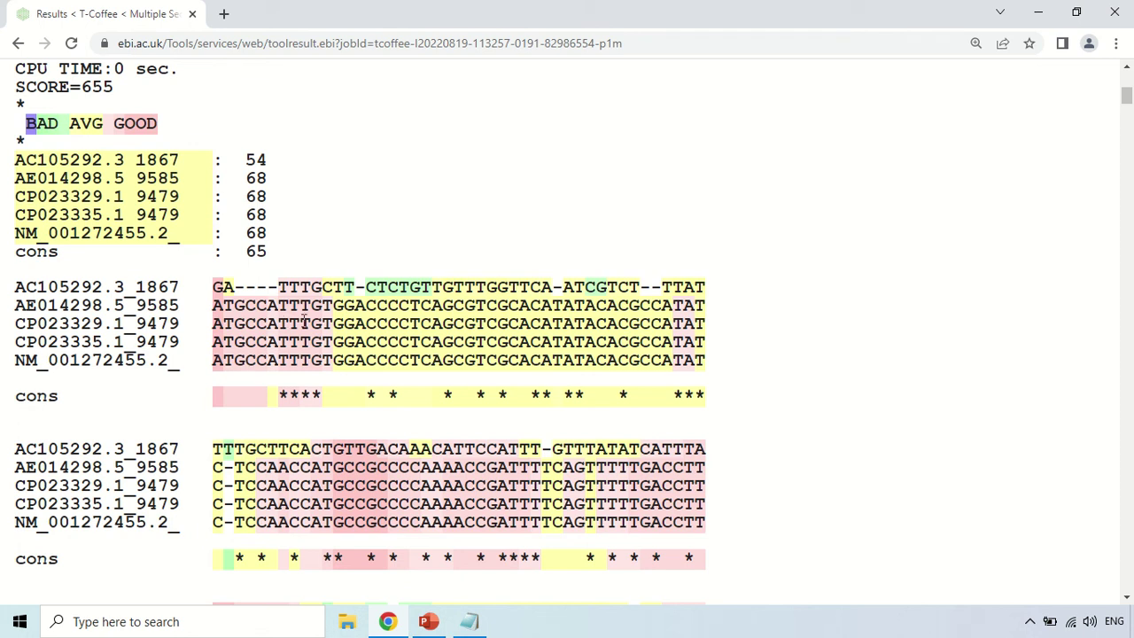
pyautogui.moveTo(278, 396); pyautogui.dragTo(399, 396)
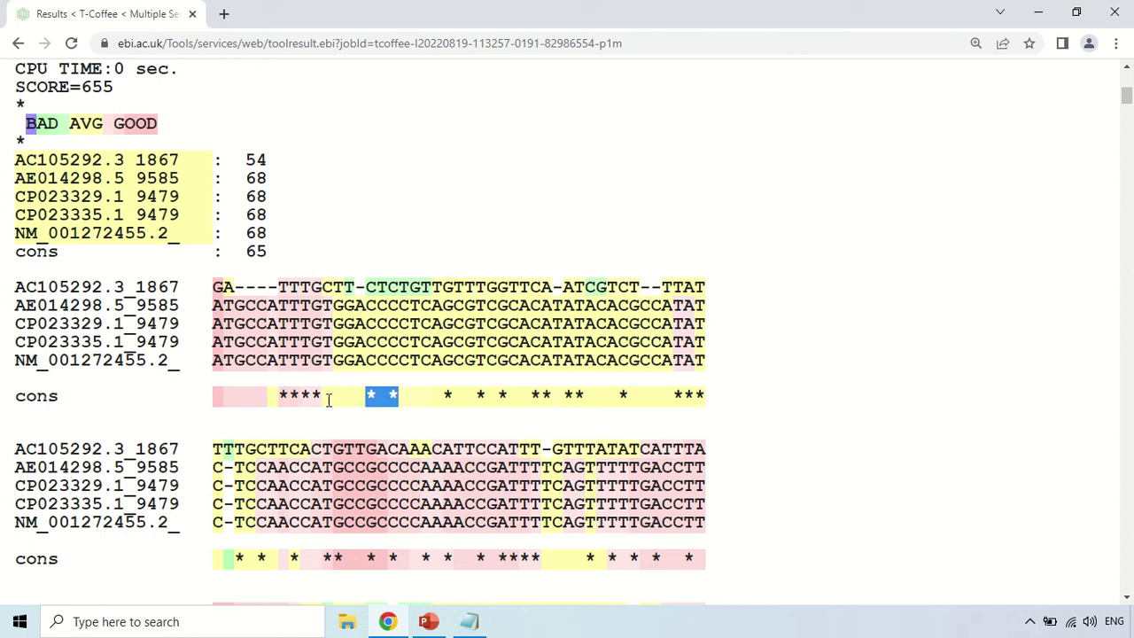
pyautogui.moveTo(47, 404); pyautogui.dragTo(278, 399)
pyautogui.click(136, 401)
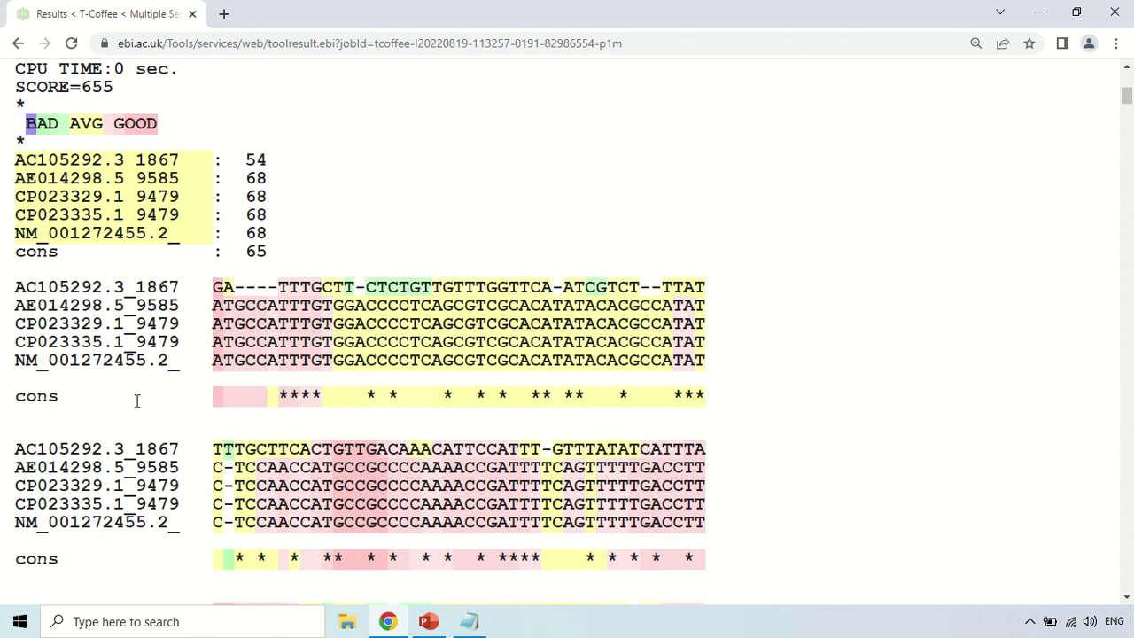
pyautogui.doubleClick(283, 395)
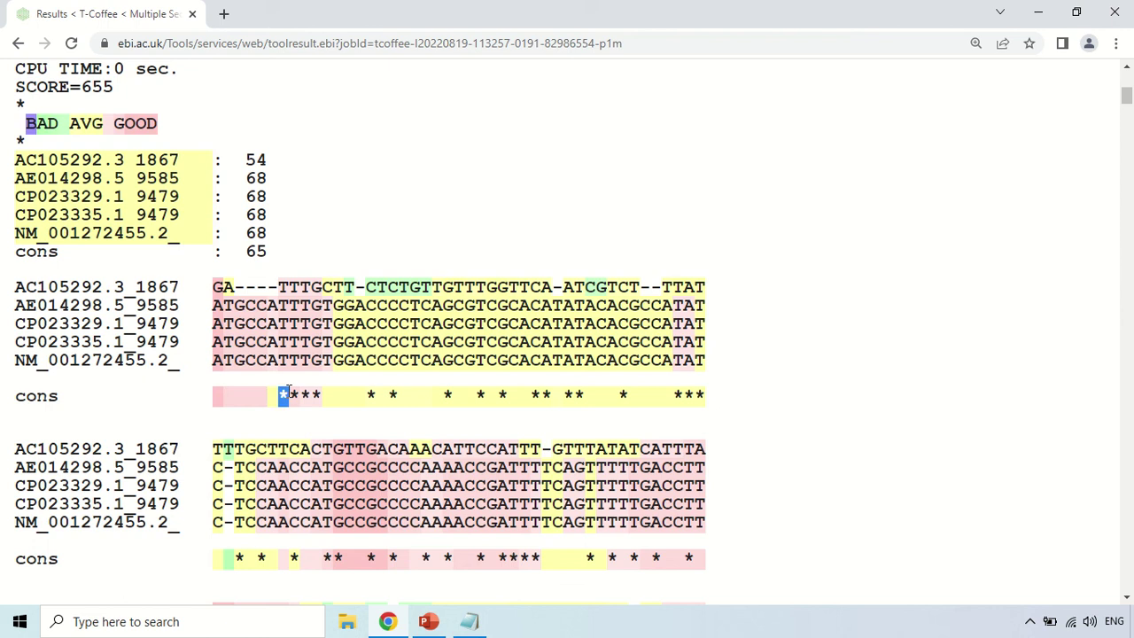
pyautogui.click(306, 324)
pyautogui.doubleClick(280, 393)
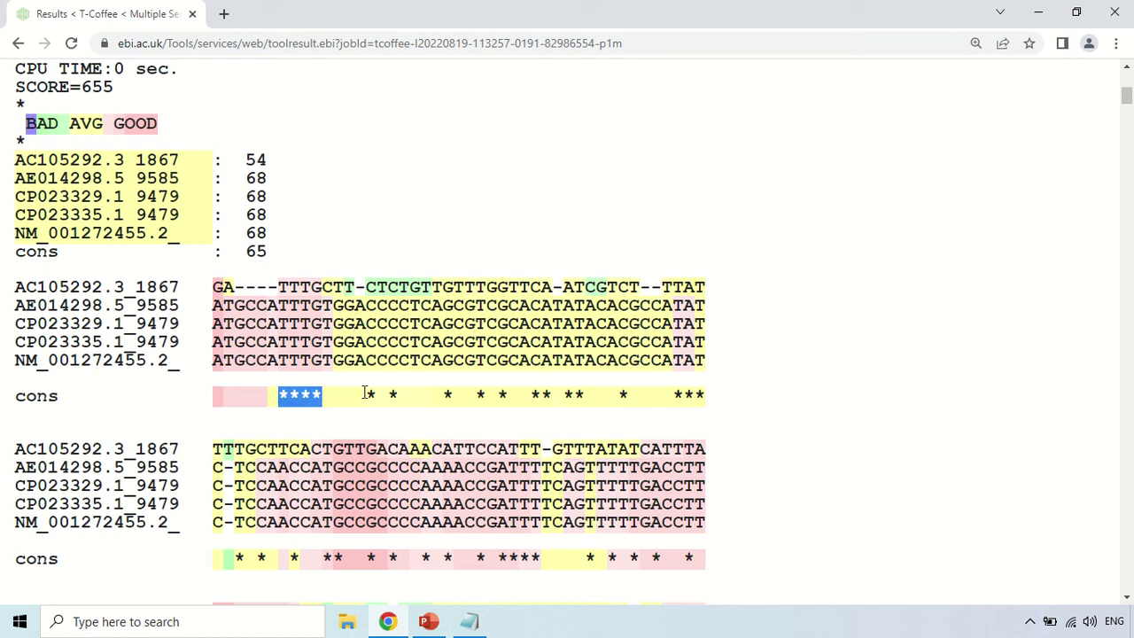
pyautogui.click(376, 361)
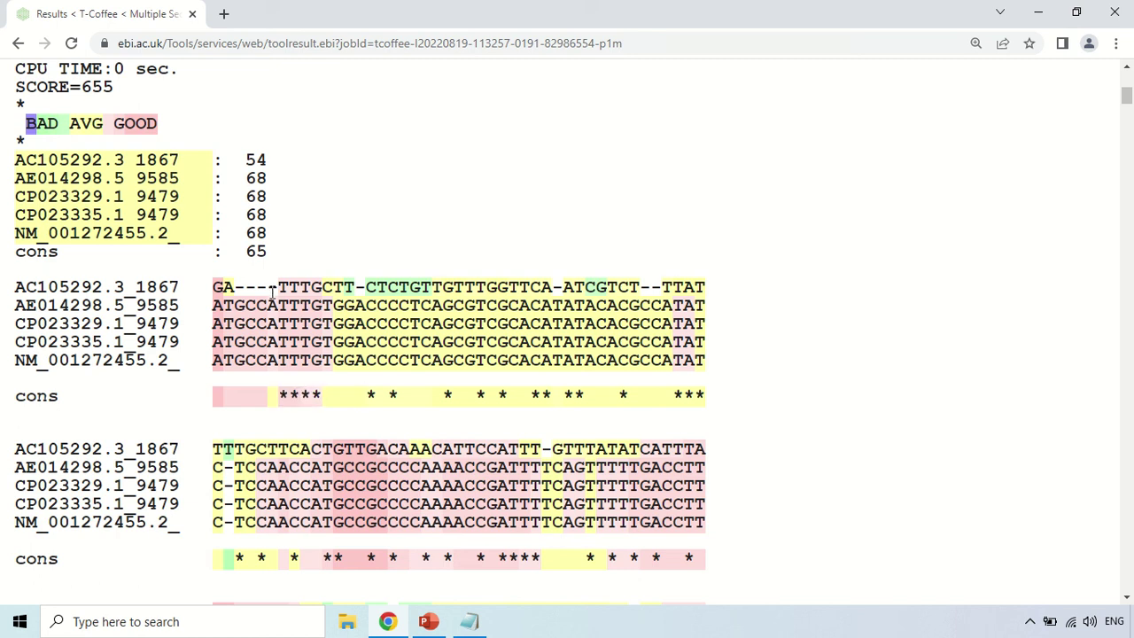
# Highlight the four-dash gap in the first AC105292.3 row, then look over the next alignment blocks
pyautogui.moveTo(277, 289); pyautogui.dragTo(234, 287)
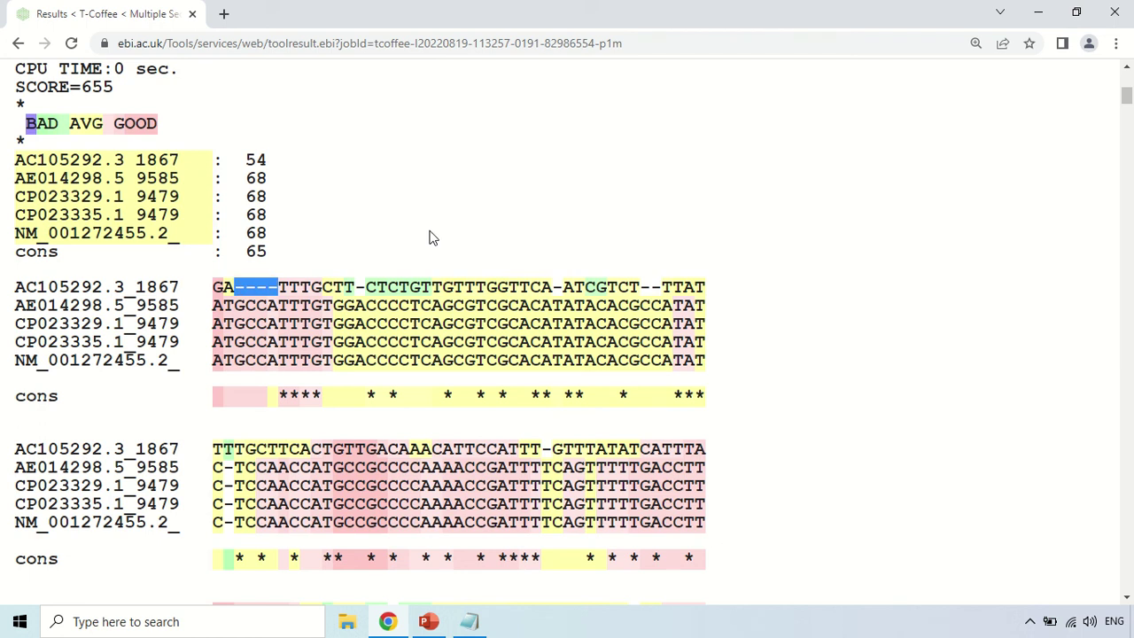
pyautogui.click(339, 330)
pyautogui.scroll(-1, 417, 287)
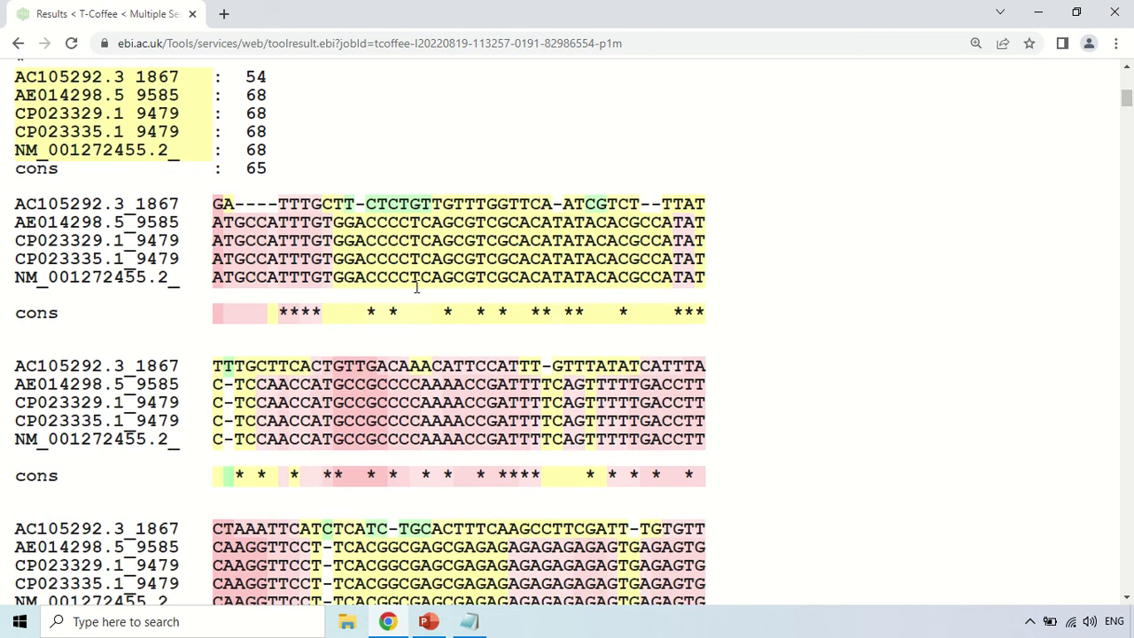
pyautogui.scroll(-2, 417, 287)
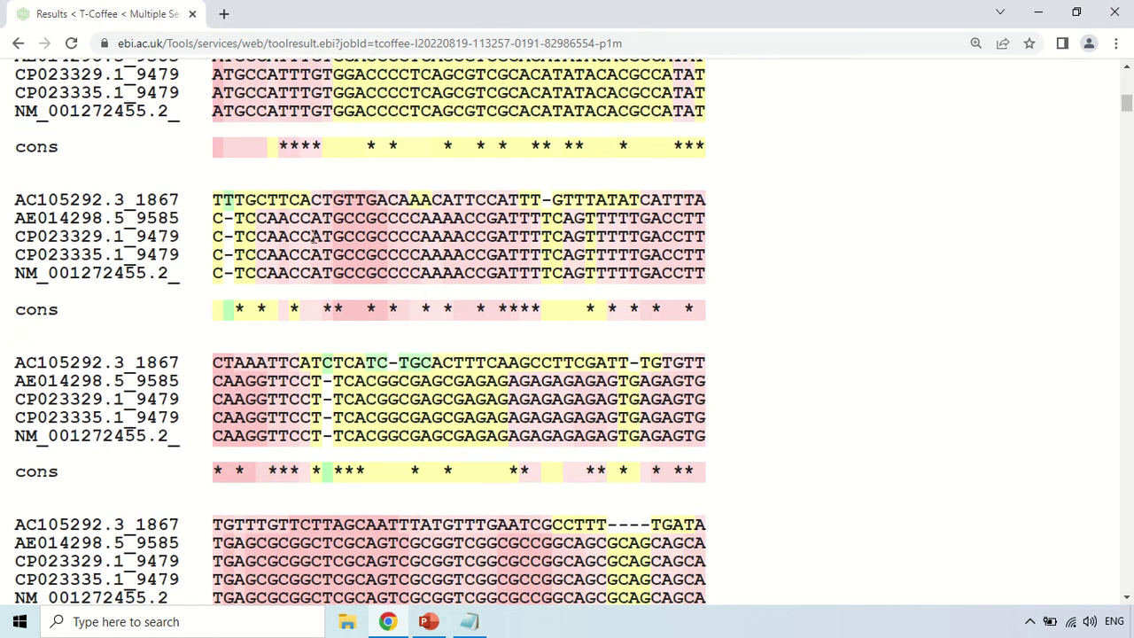
pyautogui.scroll(3, 351, 268)
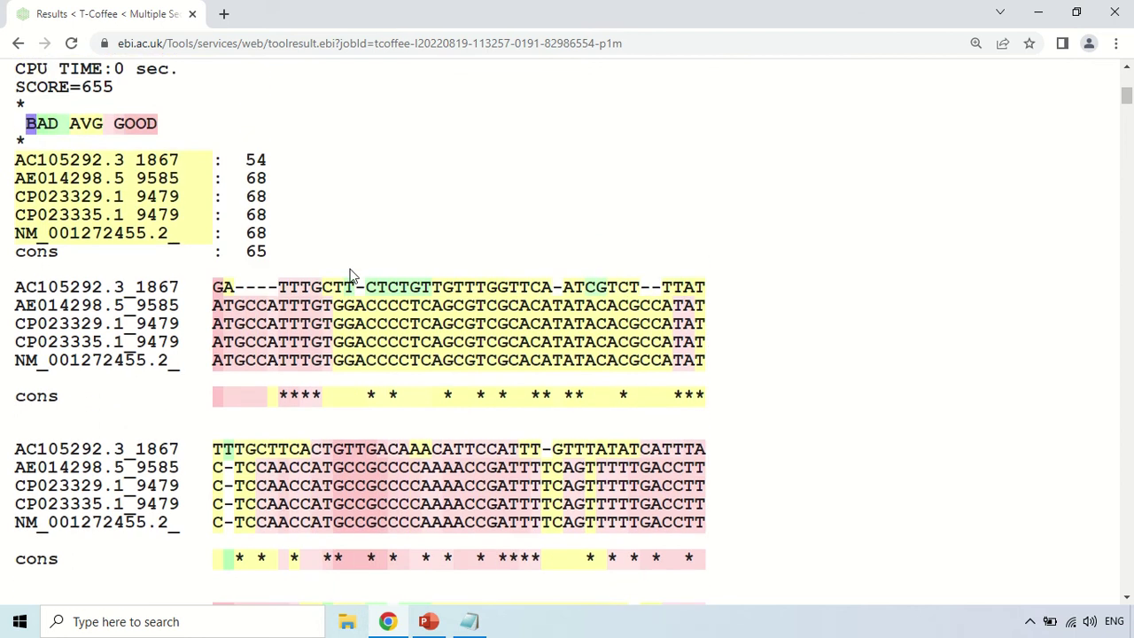
# Highlight the run of four asterisks under the first alignment block, then its entire cons row
pyautogui.moveTo(280, 396); pyautogui.dragTo(320, 395)
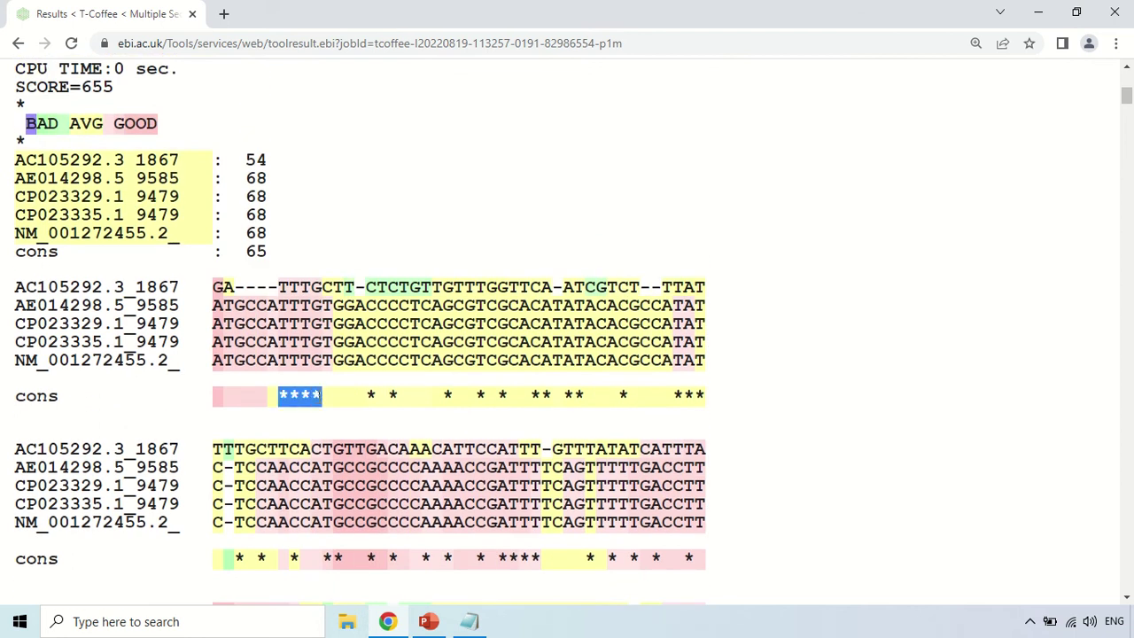
pyautogui.click(366, 395)
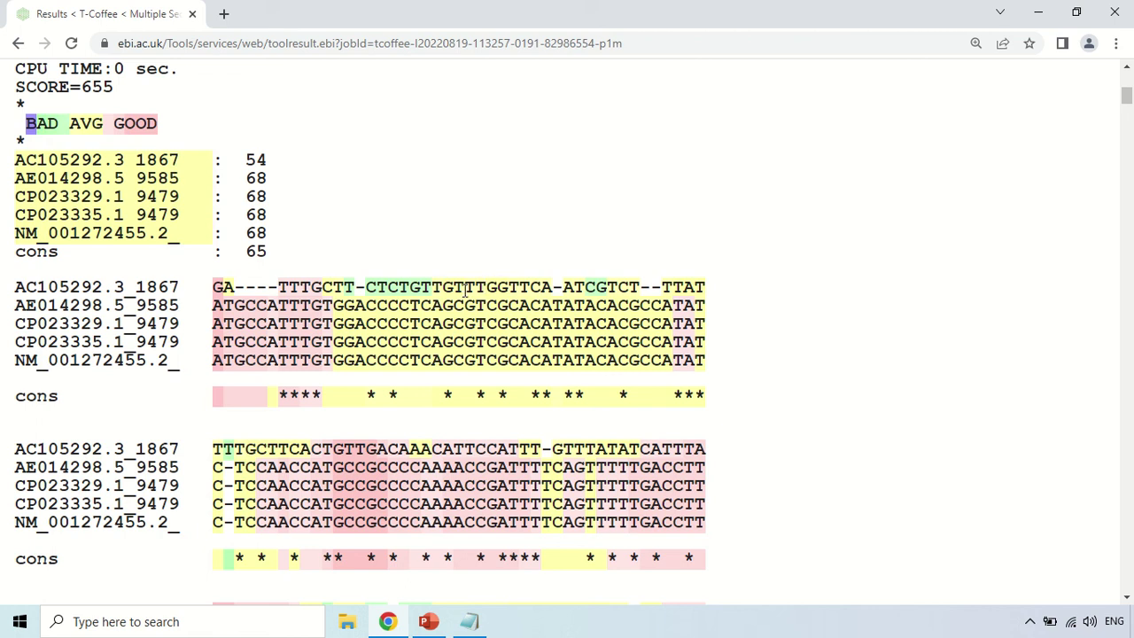
pyautogui.scroll(-1, 465, 292)
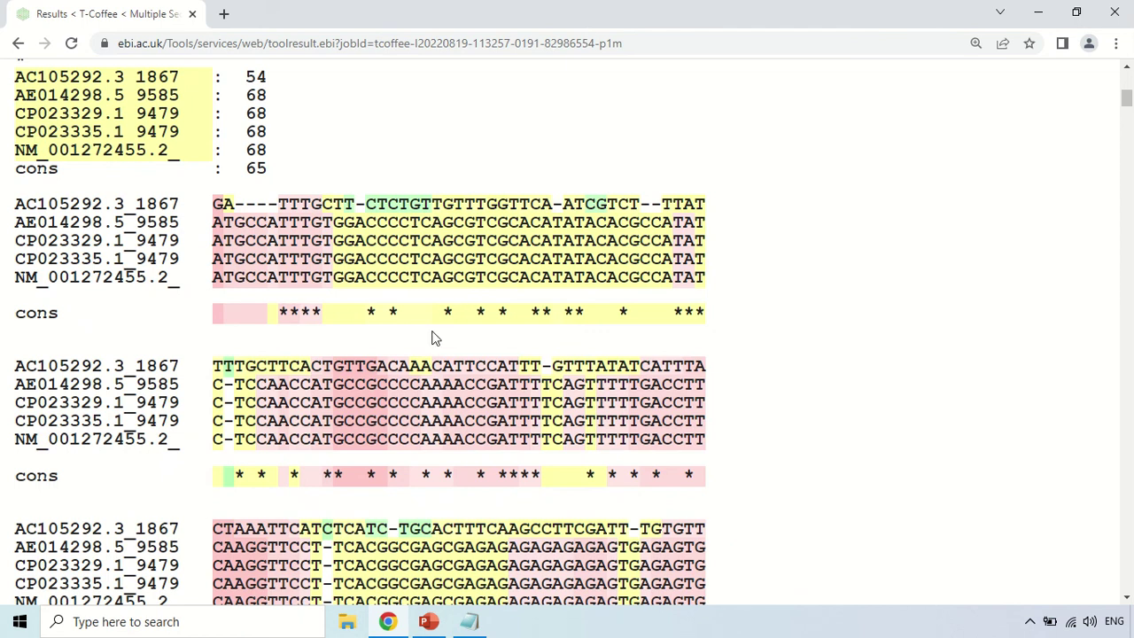
pyautogui.tripleClick(40, 315)
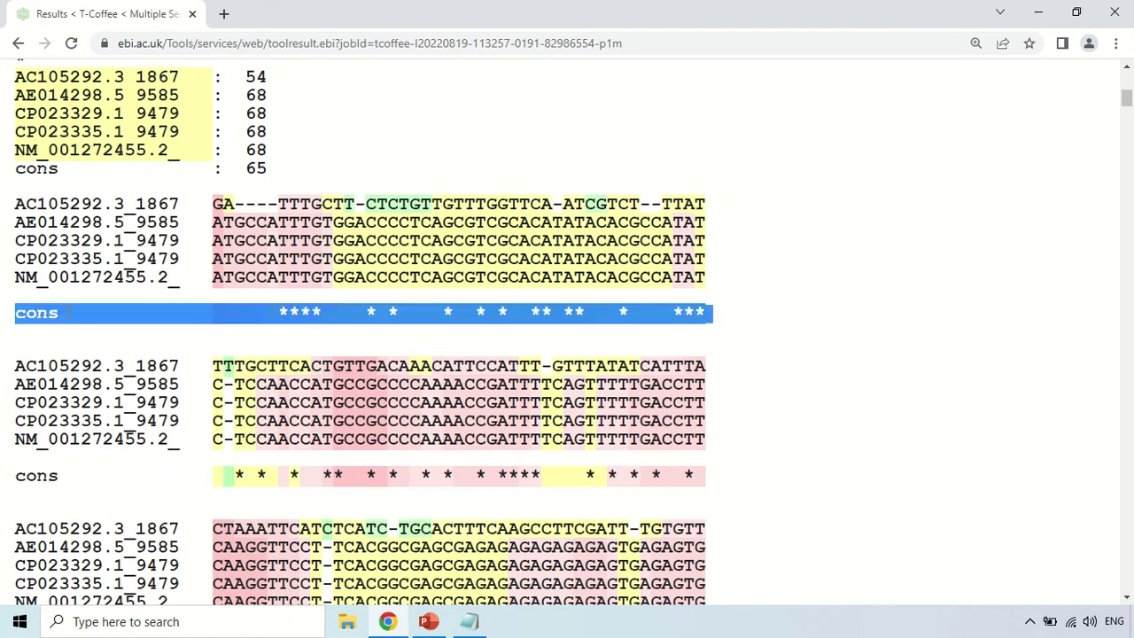
# Skim the colour-coded alignment blocks further down and return to the start of the results
pyautogui.scroll(-3, 474, 297)
pyautogui.scroll(-3, 474, 297)
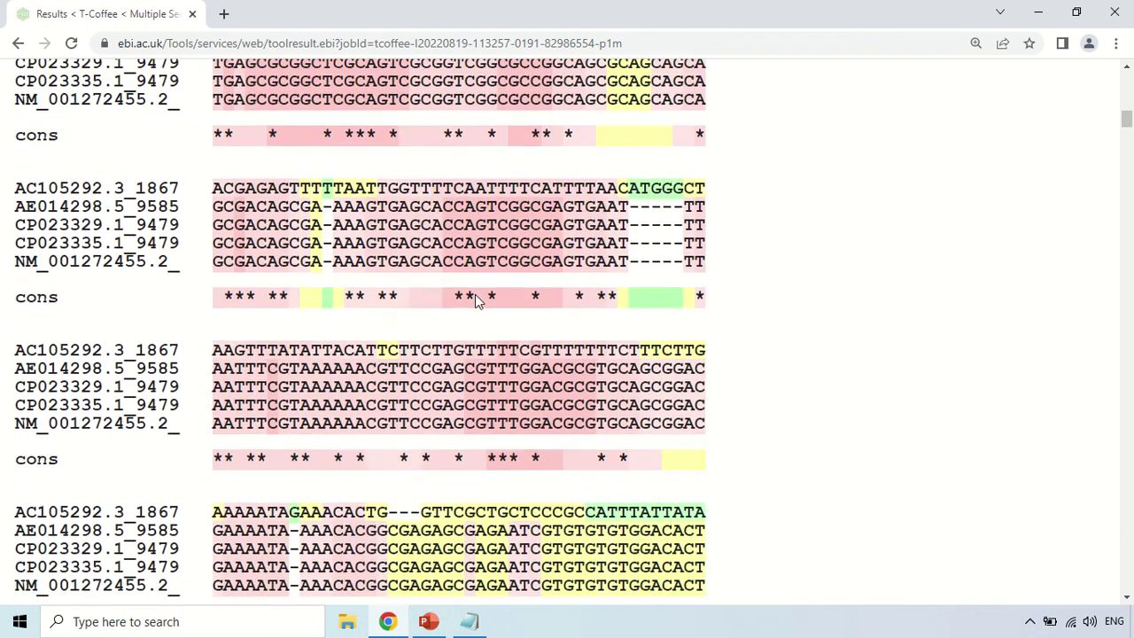
pyautogui.scroll(-10, 475, 299)
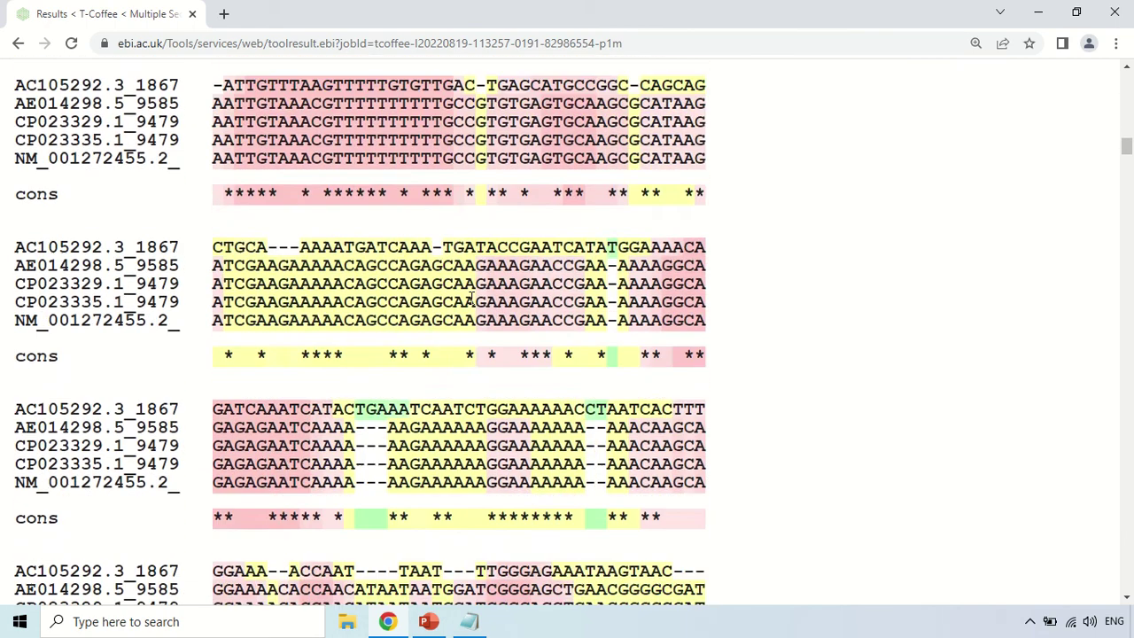
pyautogui.scroll(-11, 472, 300)
pyautogui.scroll(11, 471, 383)
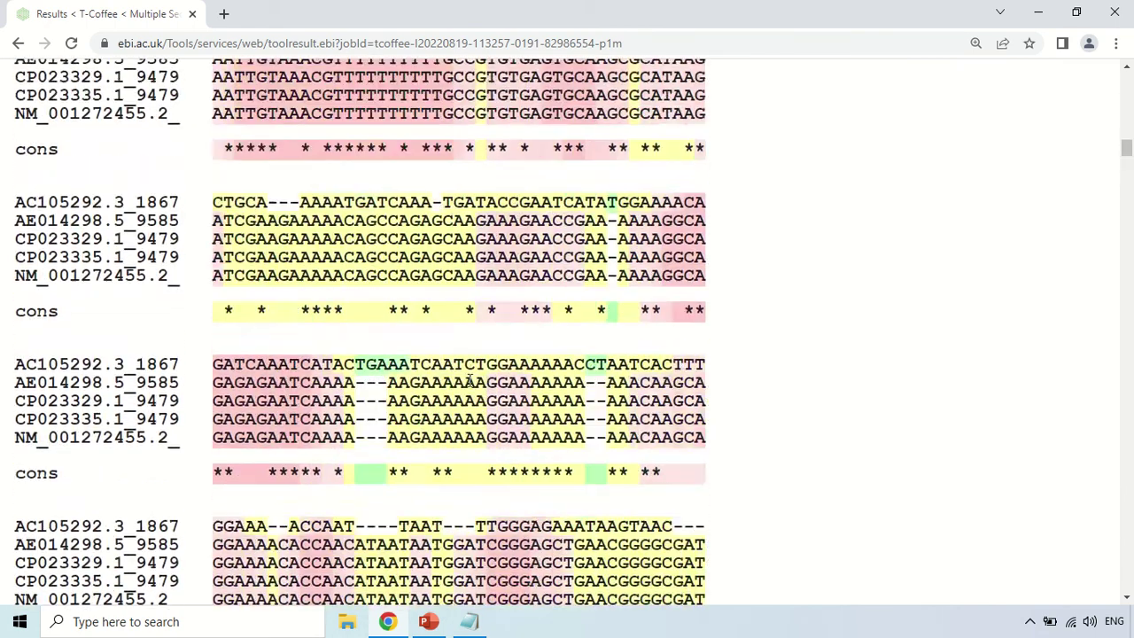
pyautogui.scroll(20, 470, 380)
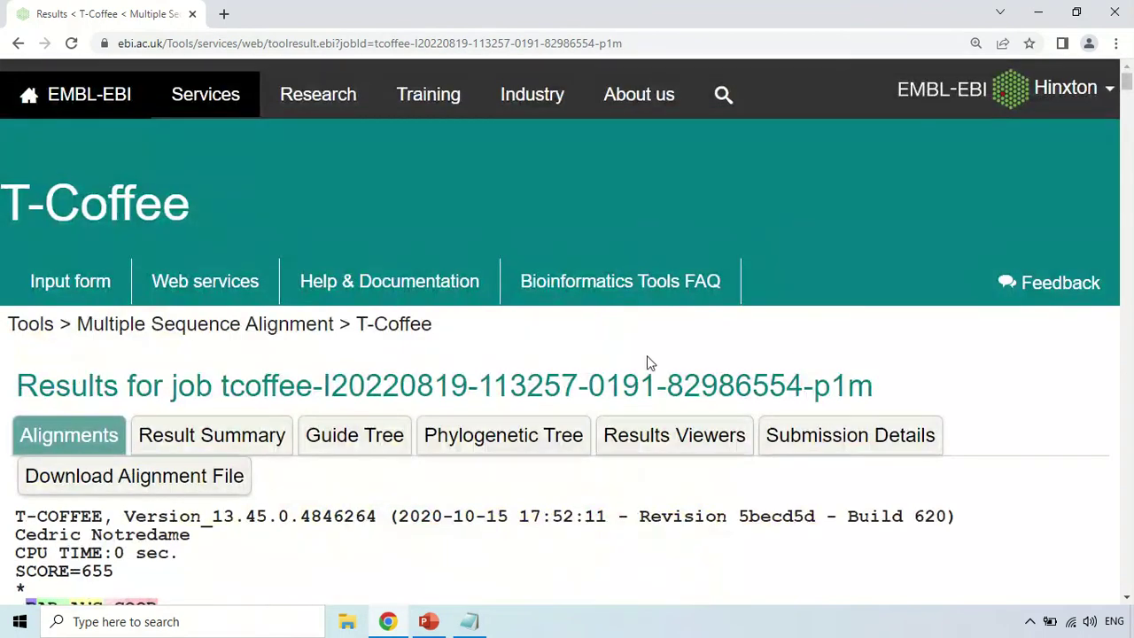
# Open the Result Summary and review its list of output files, from Input Sequences to Percent Identity Matrix
pyautogui.scroll(-2, 532, 452)
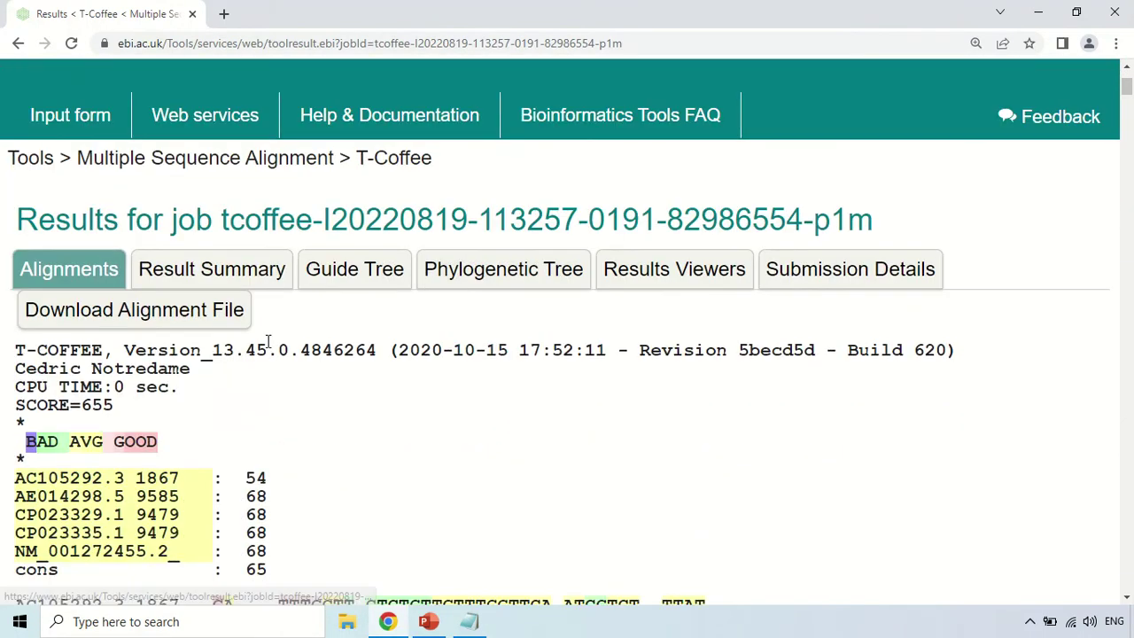
pyautogui.click(238, 276)
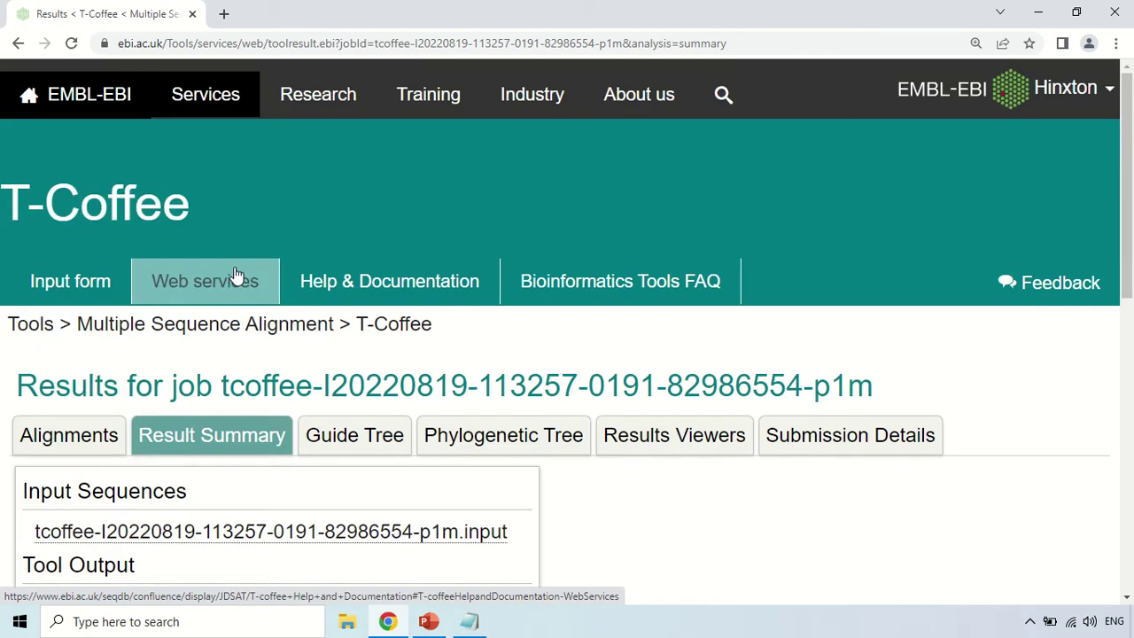
pyautogui.scroll(-1, 666, 312)
pyautogui.scroll(-2, 665, 311)
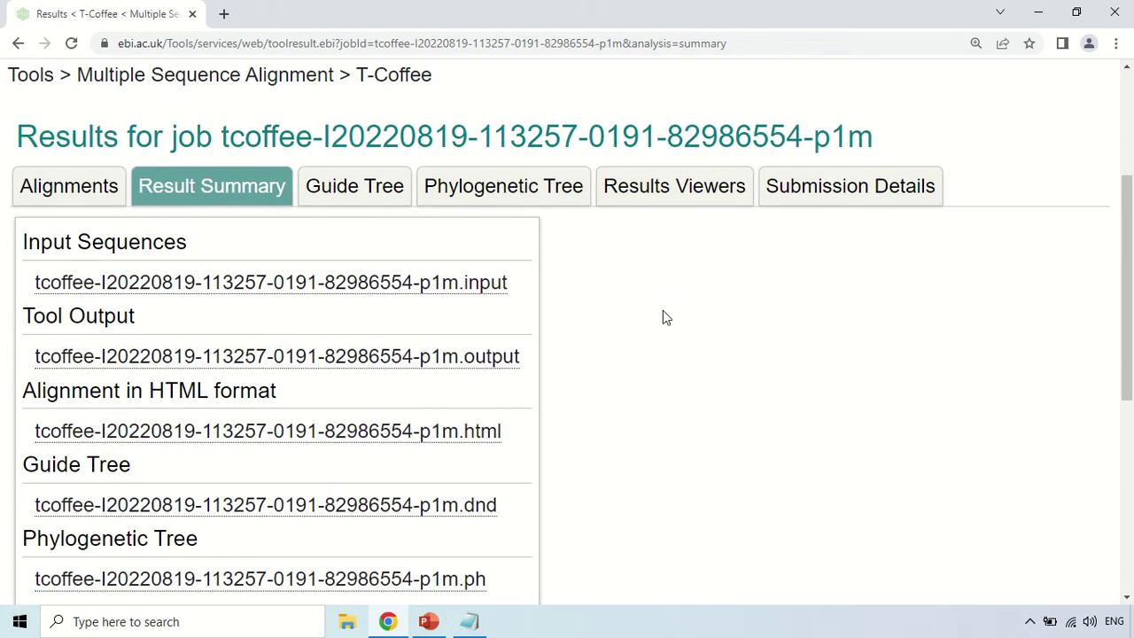
pyautogui.scroll(-1, 720, 341)
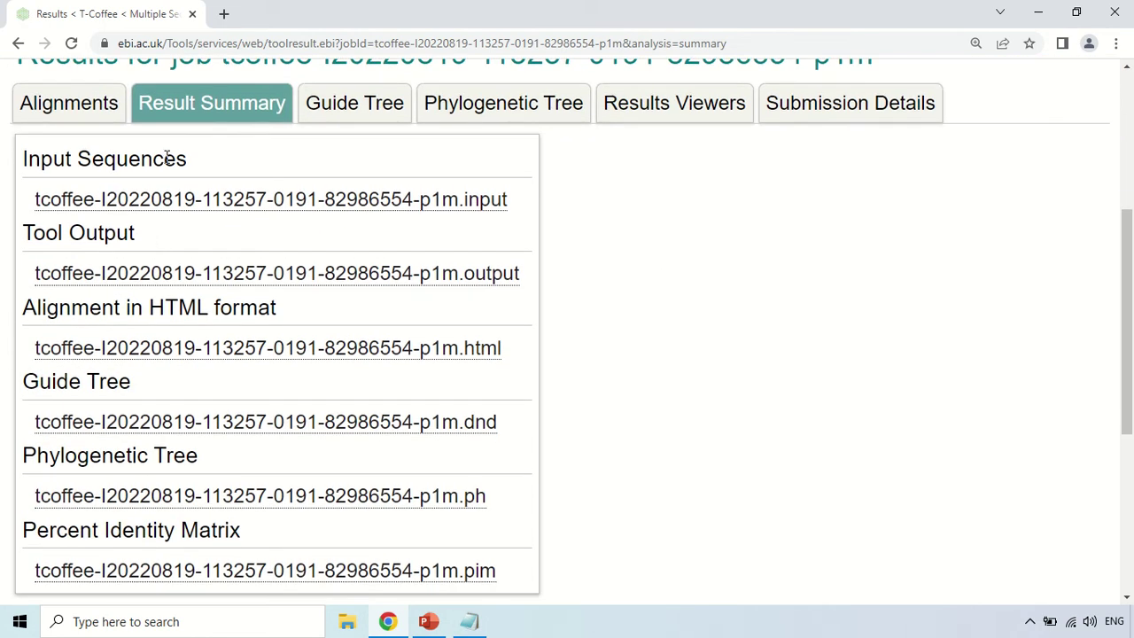
# Open the job's Input Sequences file and look through the submitted DNA sequences
pyautogui.click(169, 200)
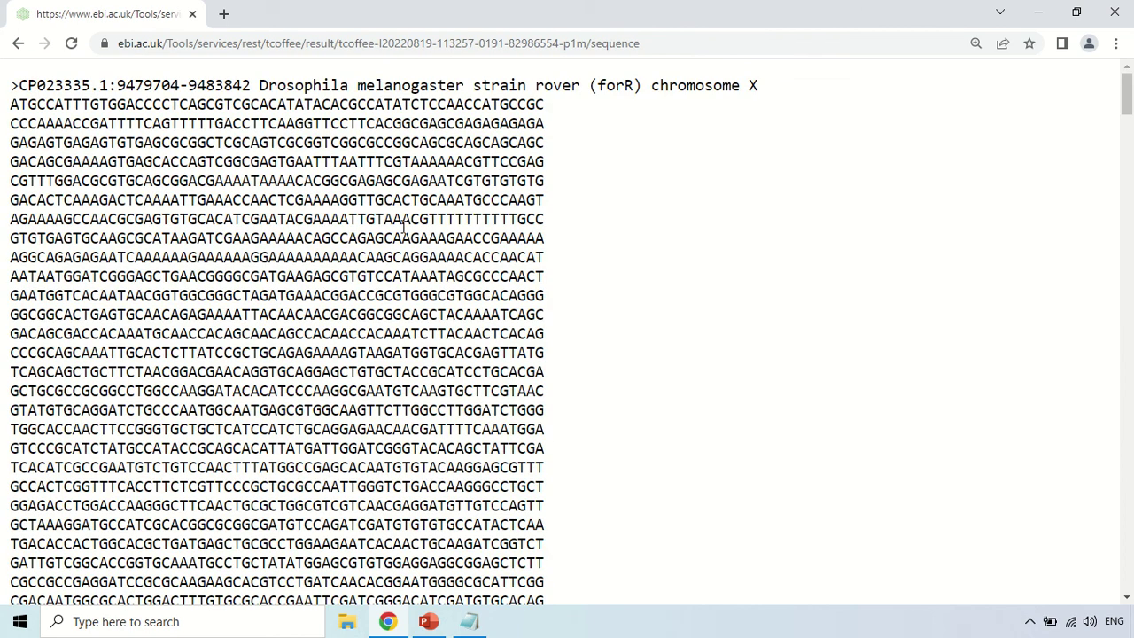
pyautogui.scroll(-5, 404, 224)
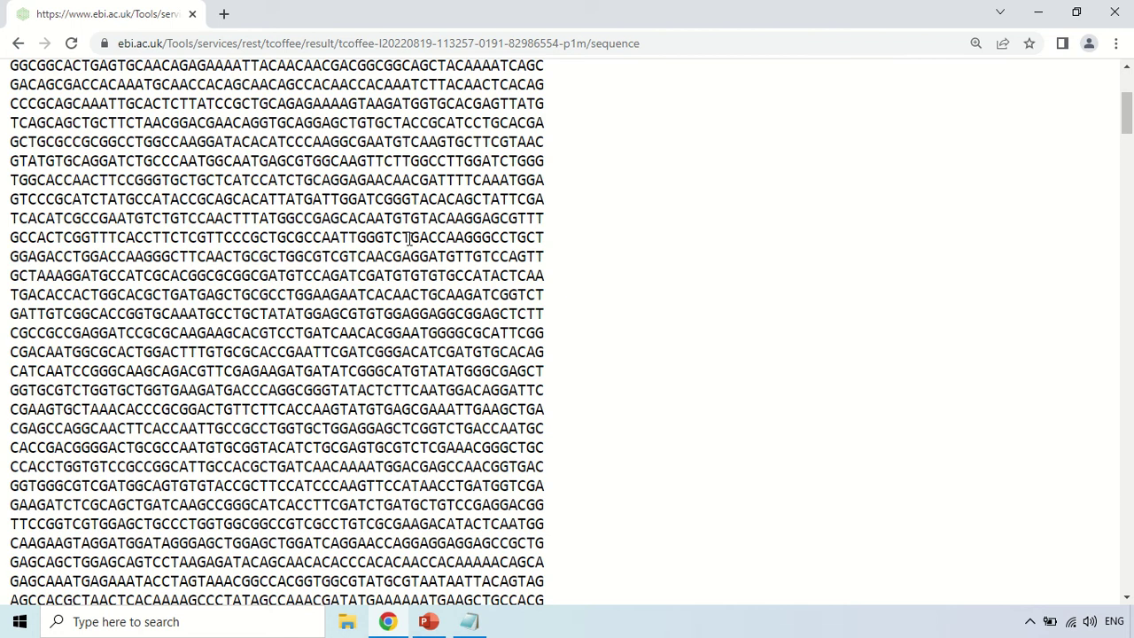
pyautogui.scroll(-6, 409, 238)
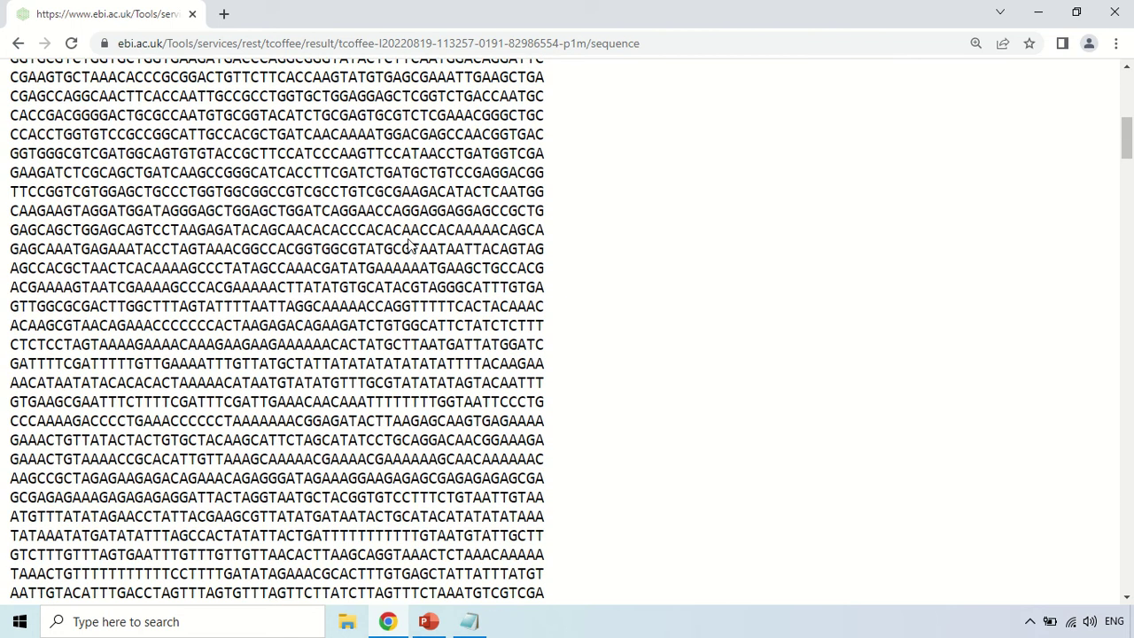
# Return from the input sequences file to the job's Result Summary
pyautogui.click(18, 43)
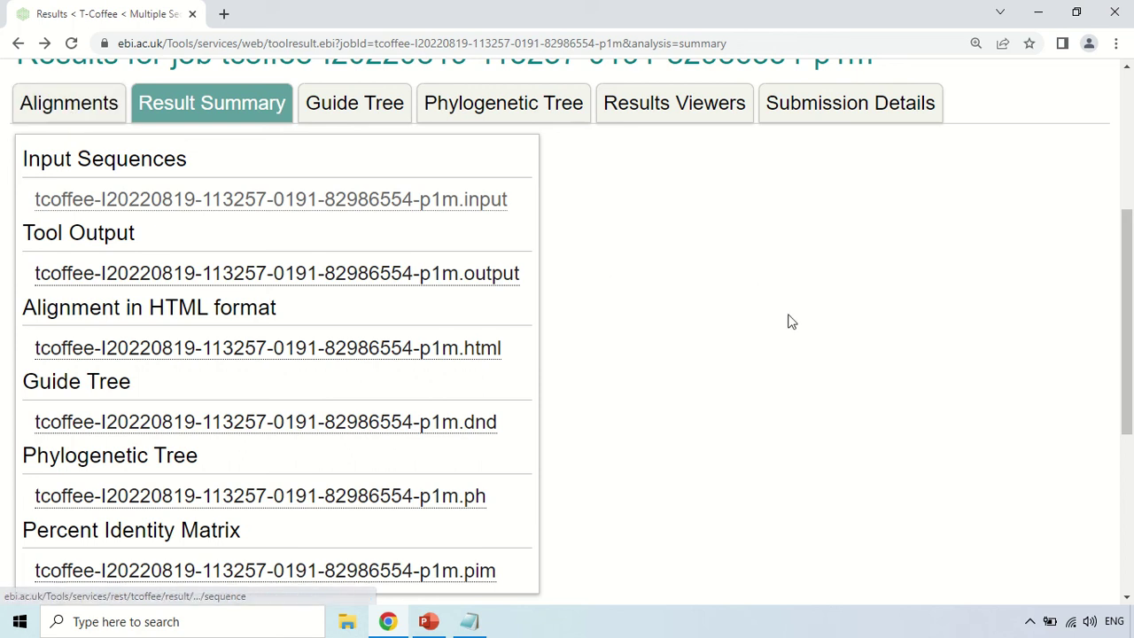
pyautogui.scroll(4, 760, 331)
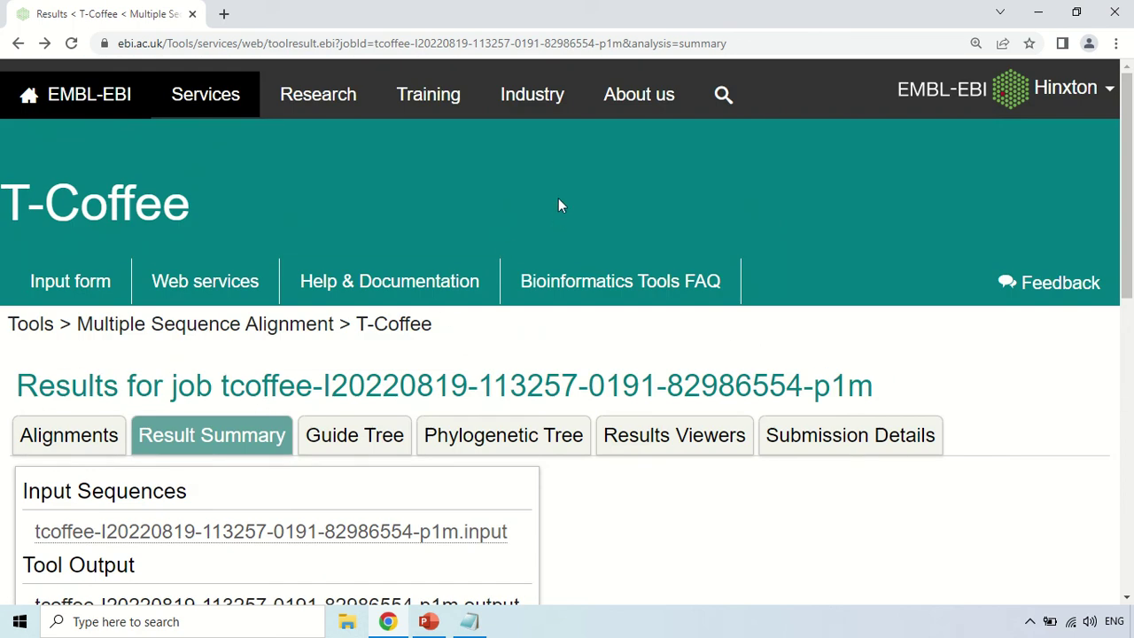
pyautogui.scroll(-1, 558, 207)
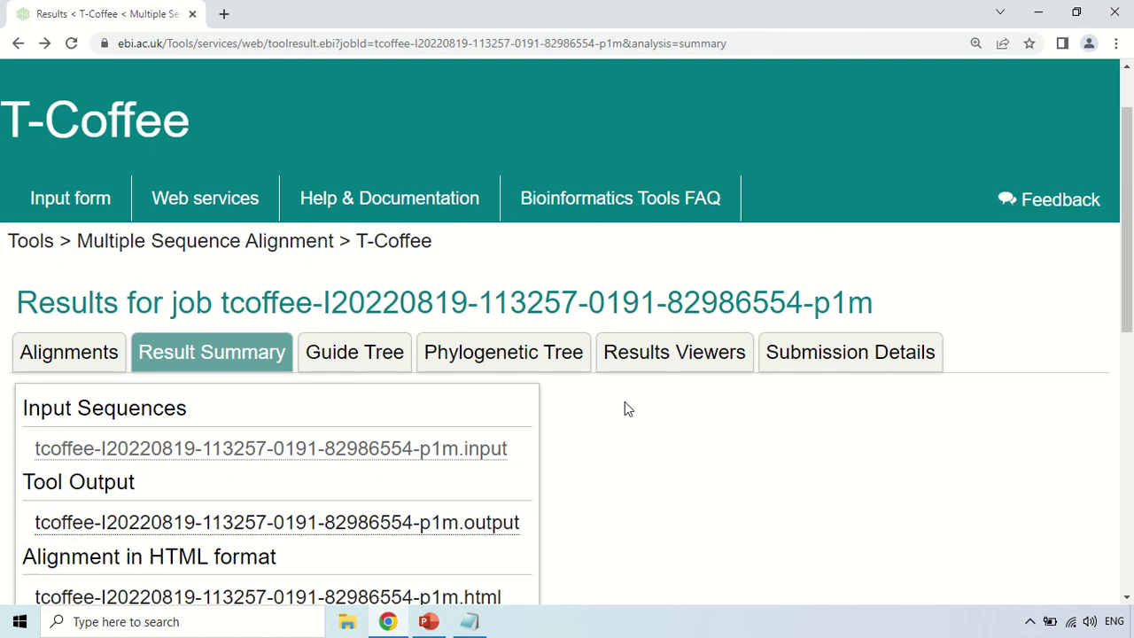
# Open the job's Phylogenetic Tree and highlight the accessions AC105292.3 and AE014298.5 beside the cladogram, then clear the highlight
pyautogui.click(507, 358)
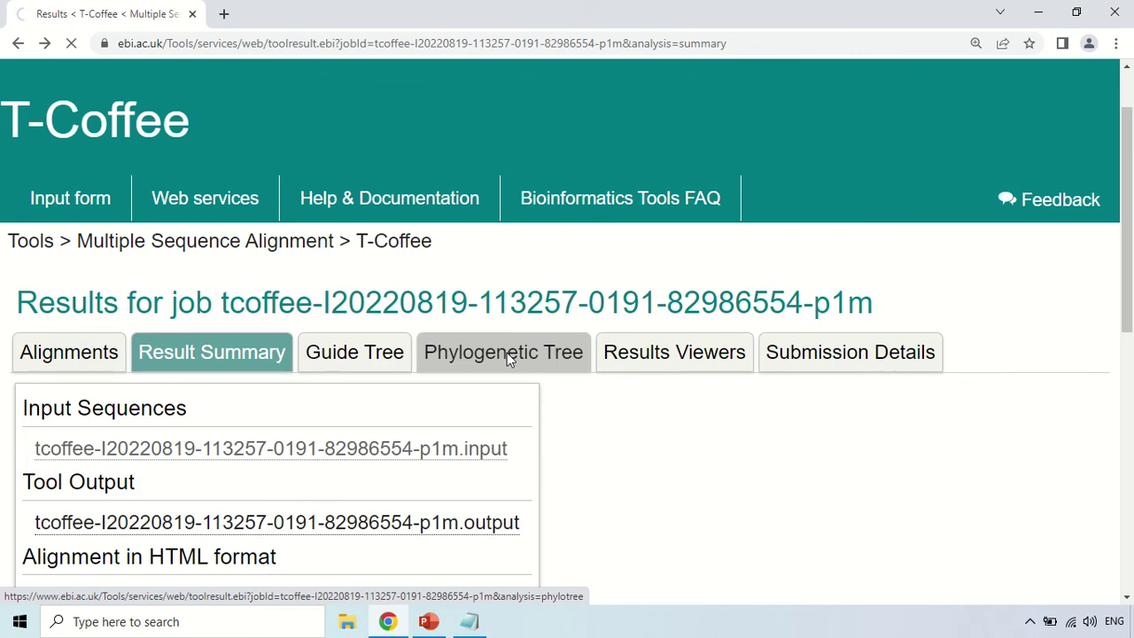
pyautogui.scroll(-3, 513, 278)
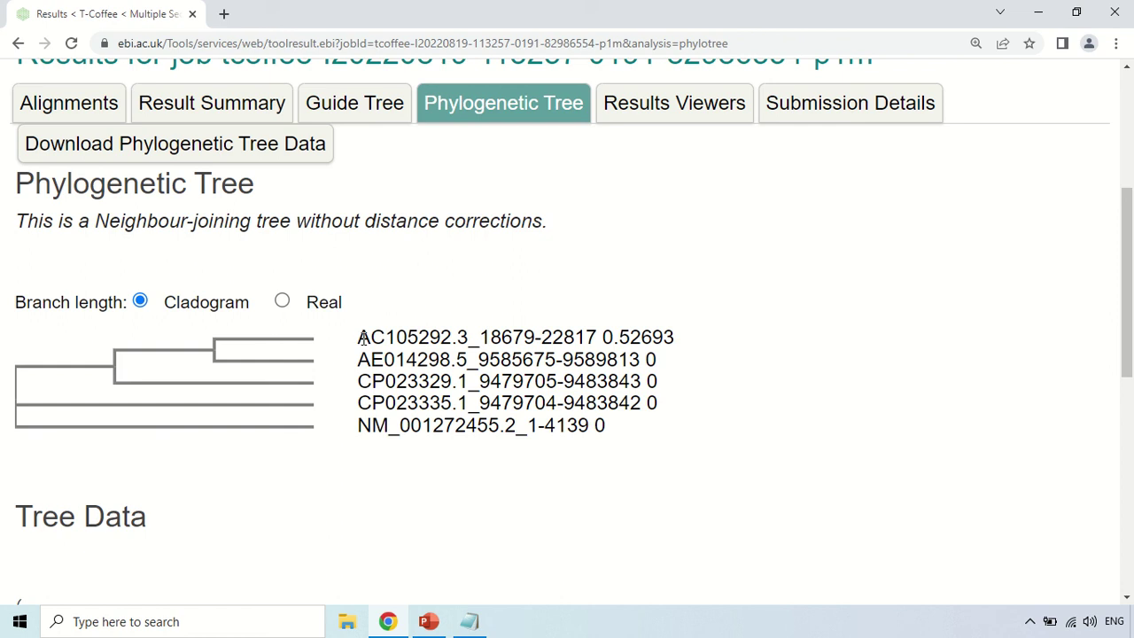
pyautogui.moveTo(361, 337); pyautogui.dragTo(471, 336)
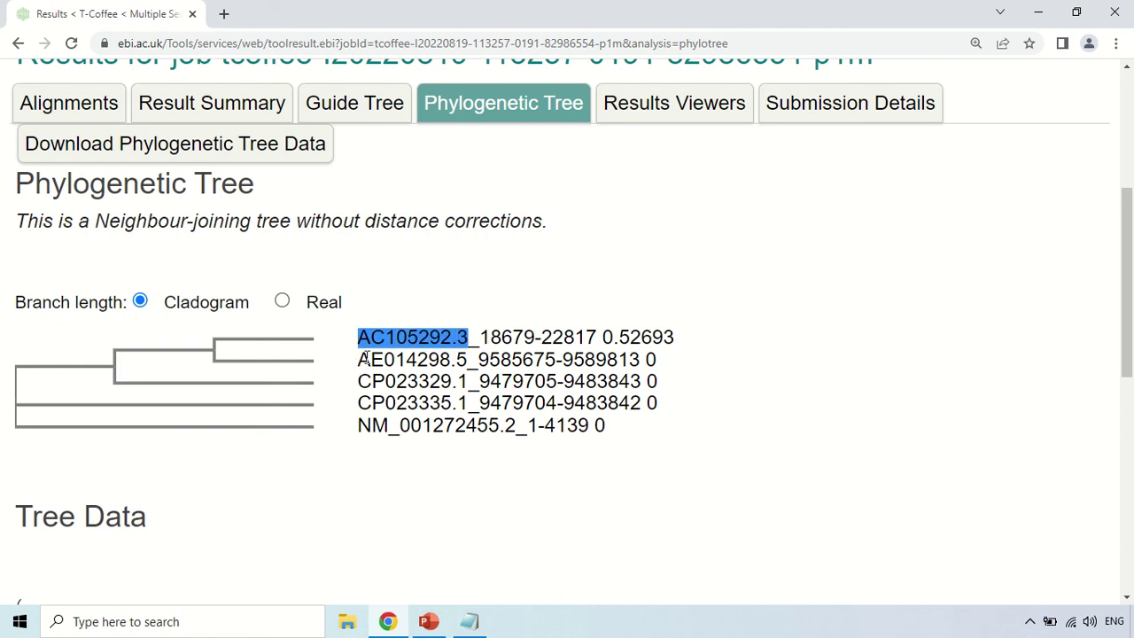
pyautogui.moveTo(365, 359); pyautogui.dragTo(467, 360)
pyautogui.click(399, 396)
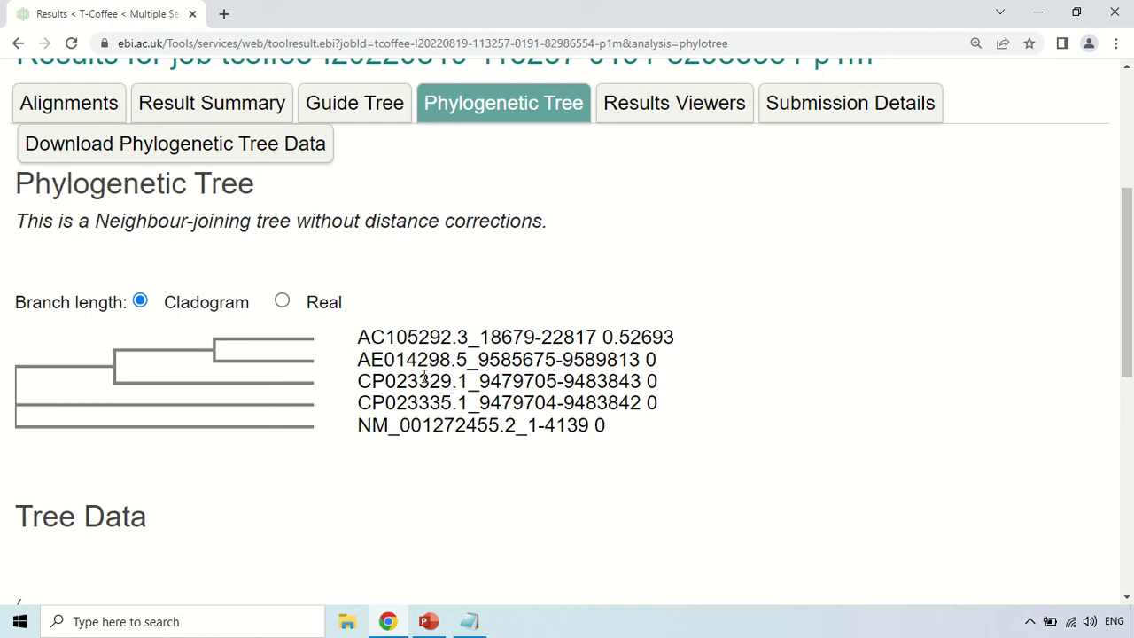
# Look through the Tree Data text beneath the cladogram, then go back over the neighbour-joining tree to the start of the results page
pyautogui.scroll(-3, 425, 380)
pyautogui.scroll(-2, 104, 254)
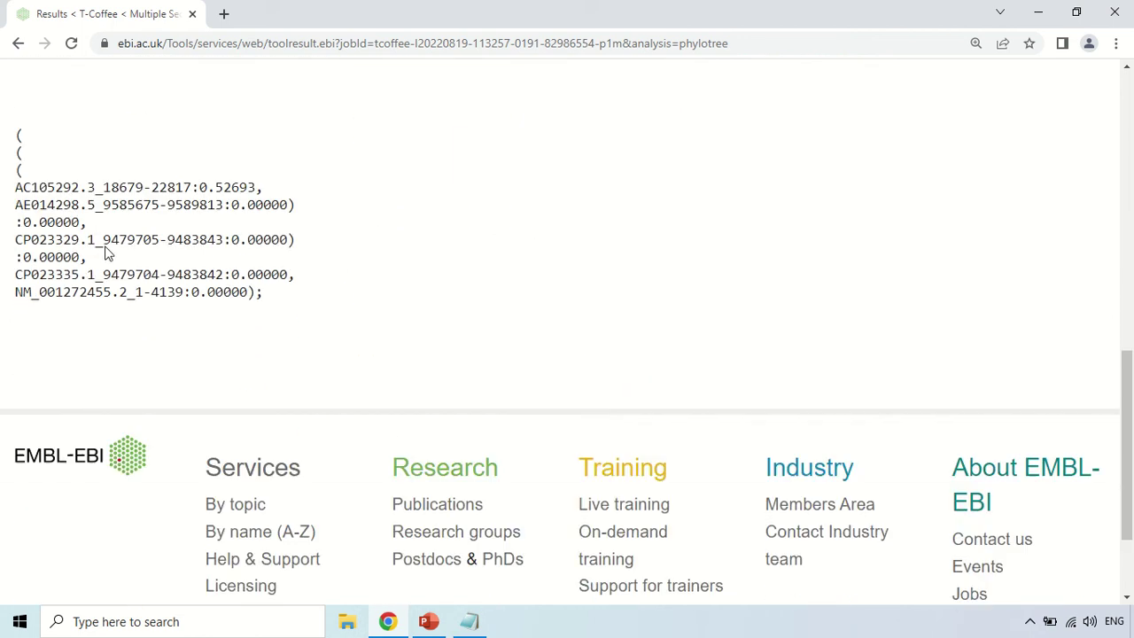
pyautogui.scroll(5, 340, 363)
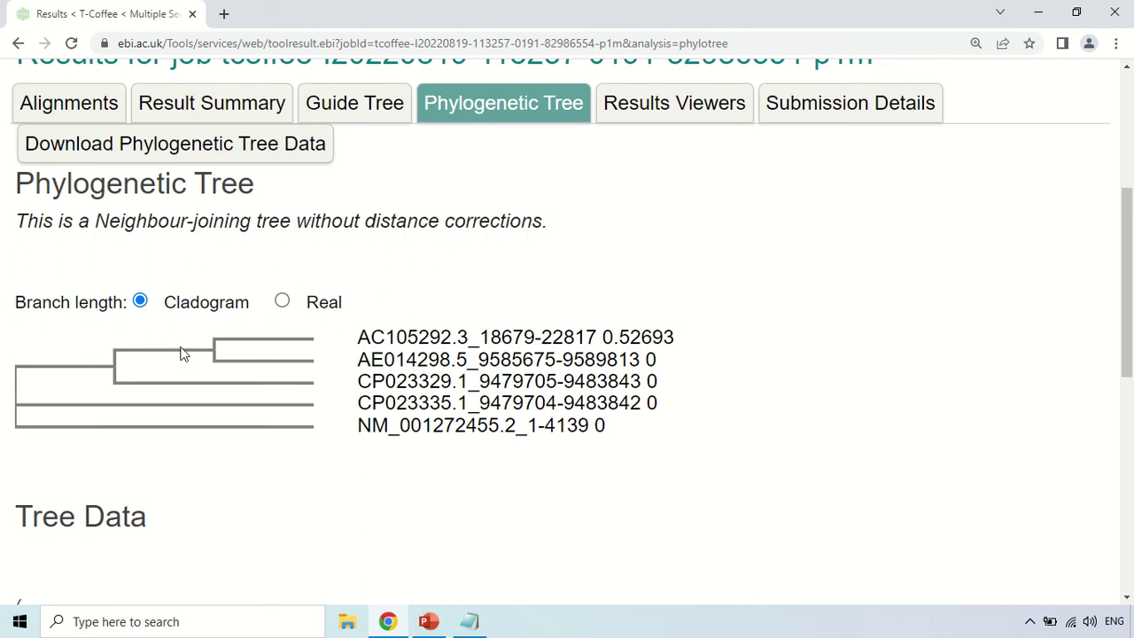
pyautogui.scroll(1, 285, 409)
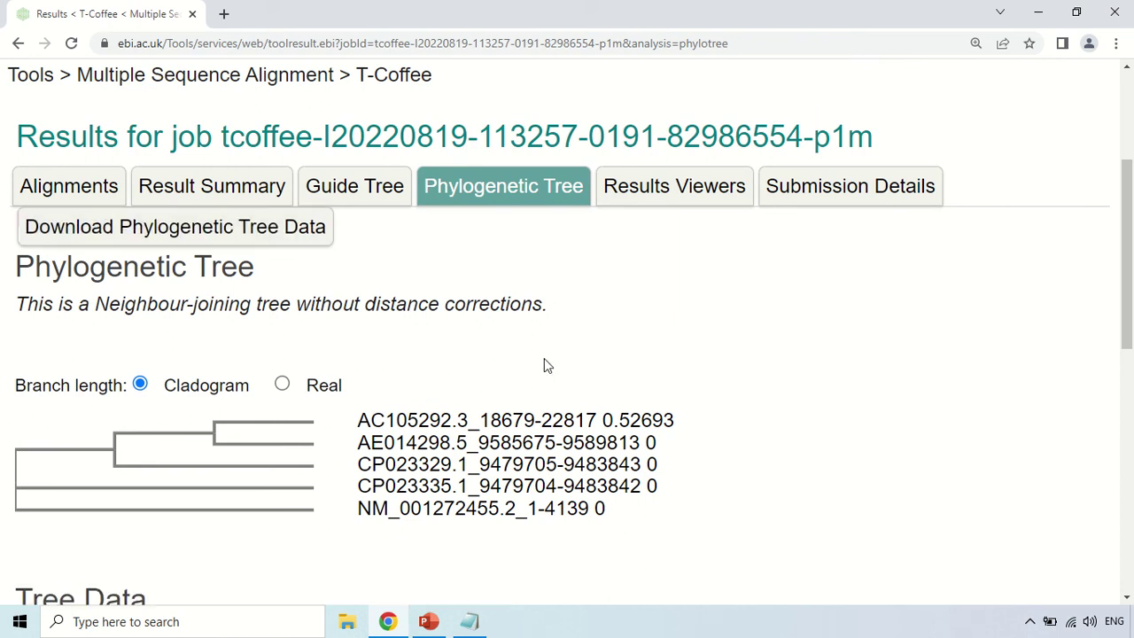
pyautogui.scroll(3, 544, 358)
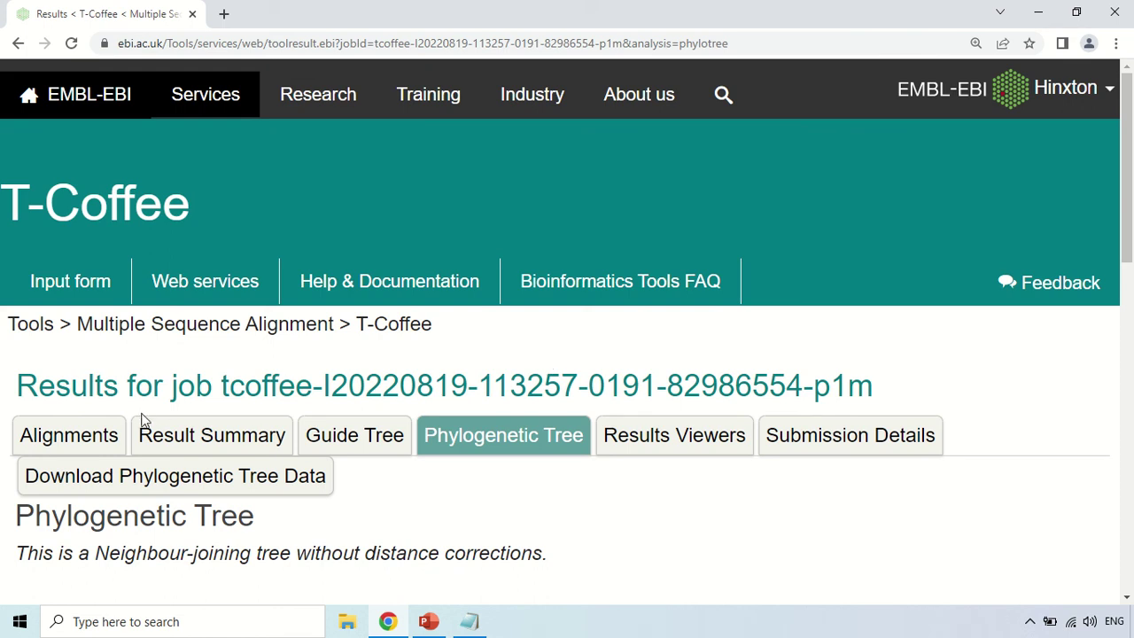
# Reopen the job's Alignments results and look over the score header and the BAD AVG GOOD colour legend
pyautogui.click(84, 444)
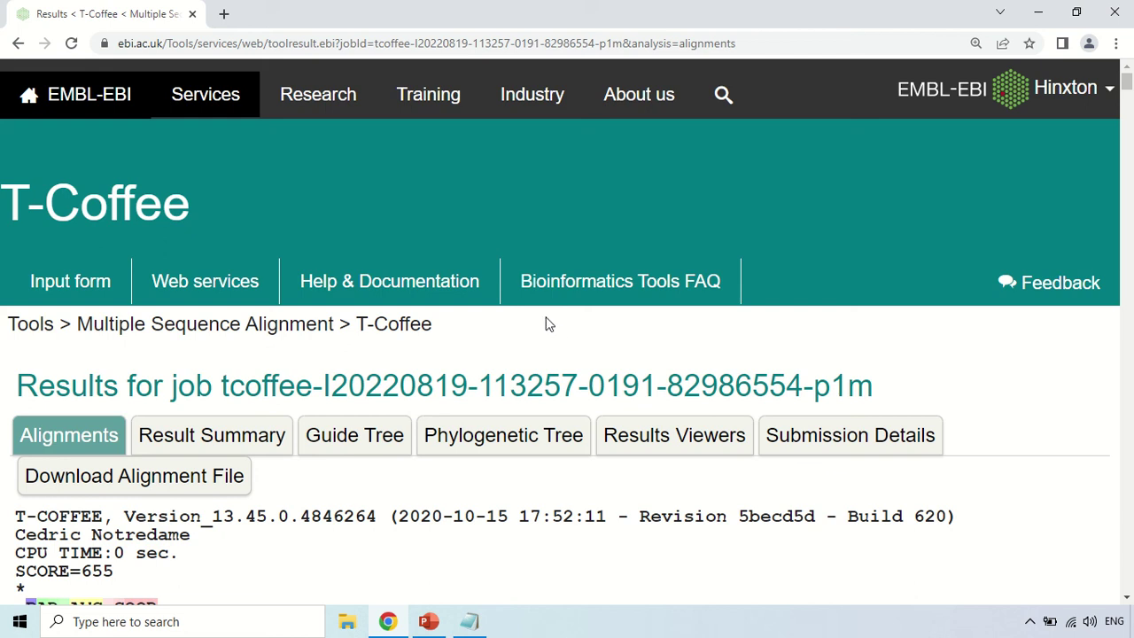
pyautogui.scroll(-3, 547, 325)
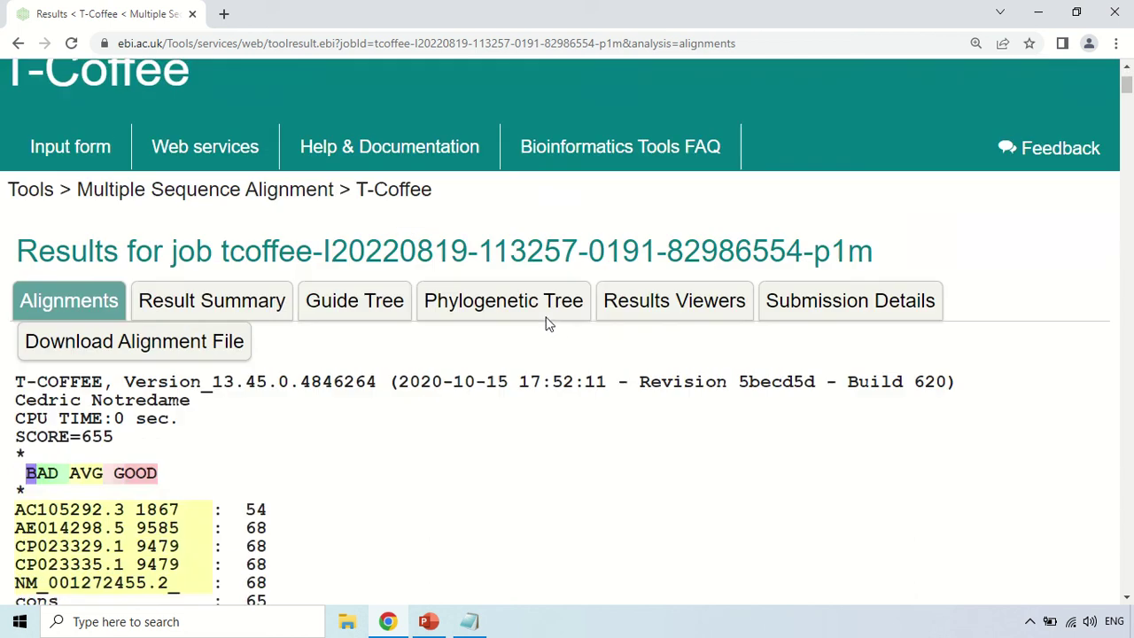
pyautogui.scroll(3, 546, 324)
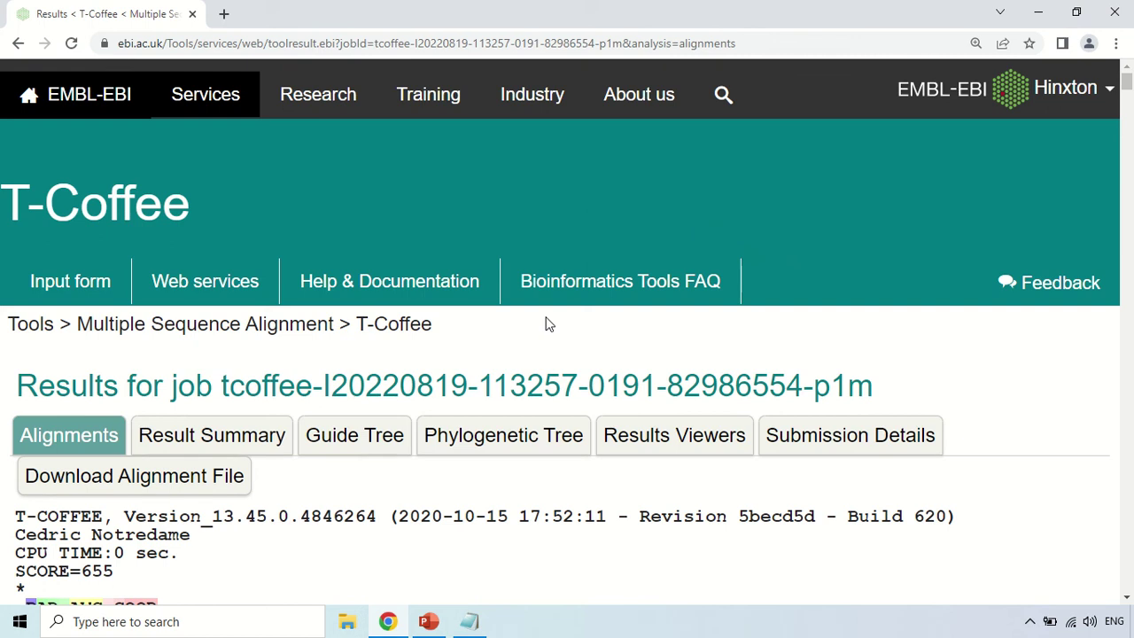